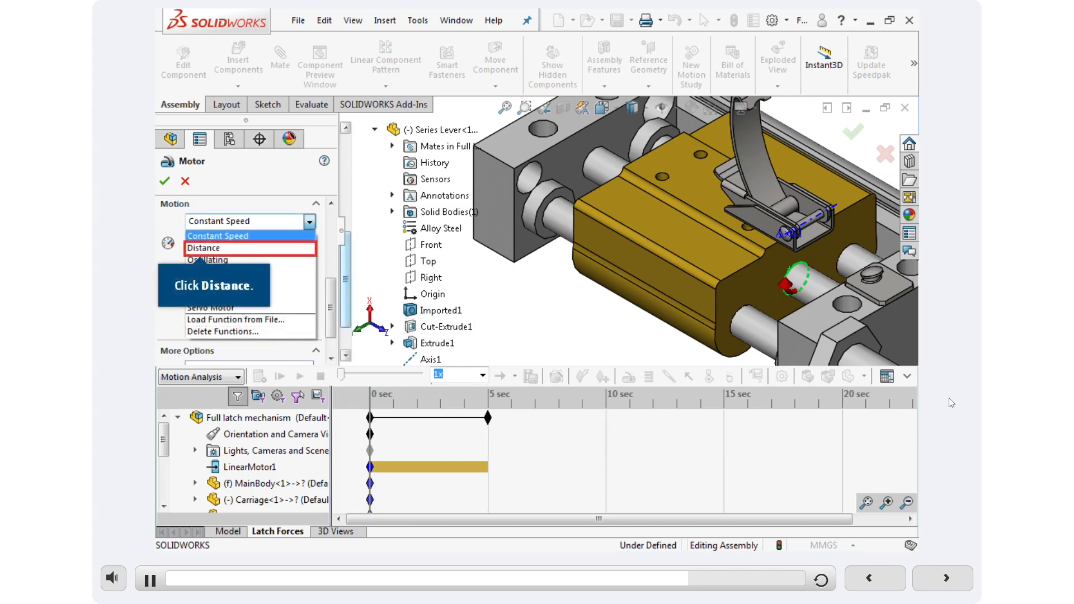
Set the rotary motor's motion type to Distance
click(204, 248)
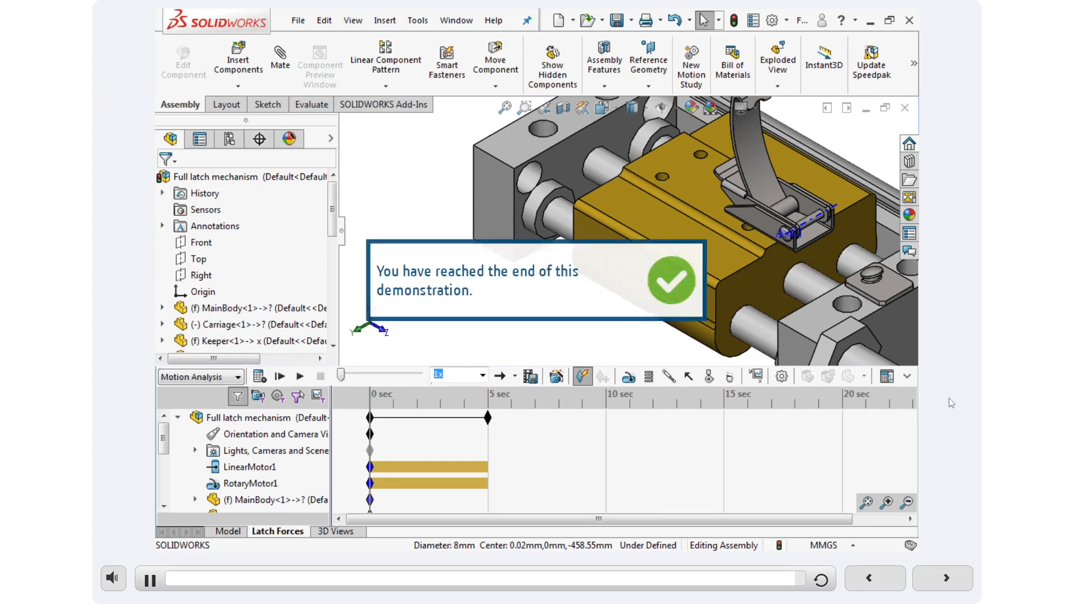
Leave the finished demonstration, start the Try It exercise on fixing motion with motors, and continue past its introductory notes
click(945, 579)
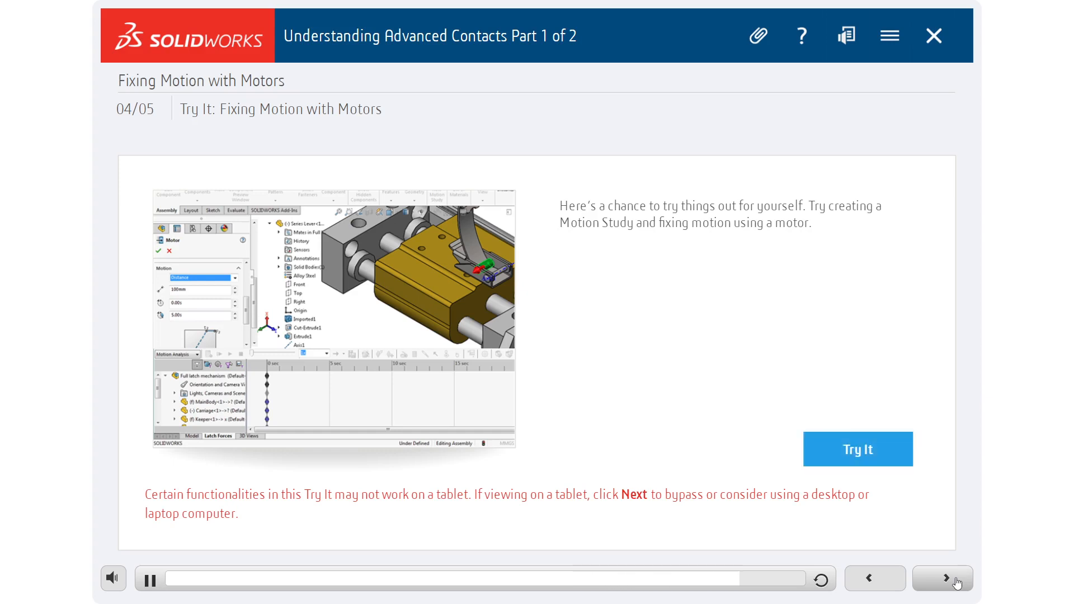
click(857, 450)
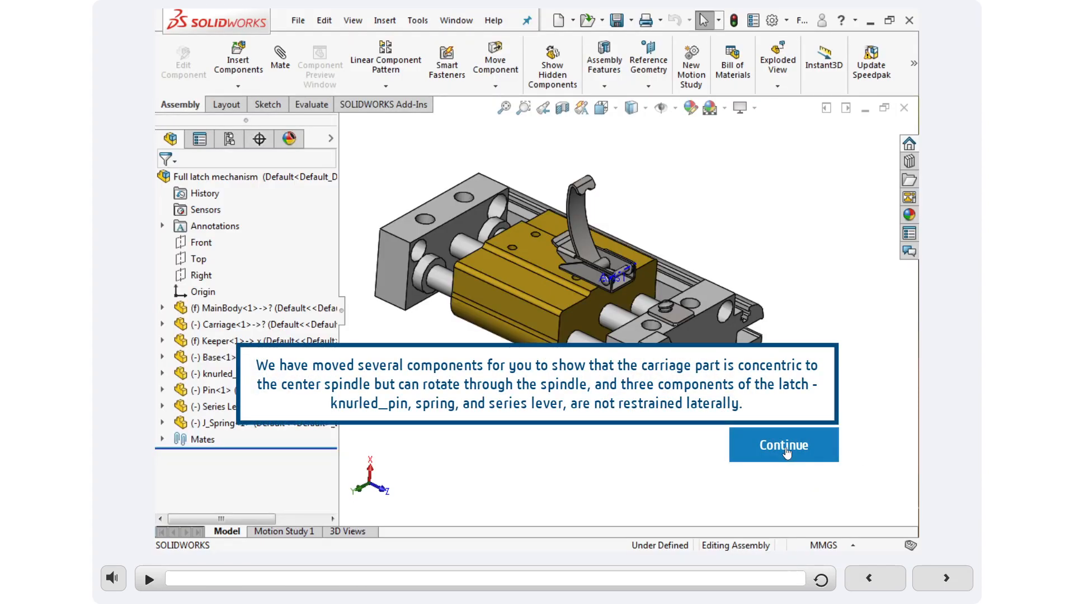
click(787, 450)
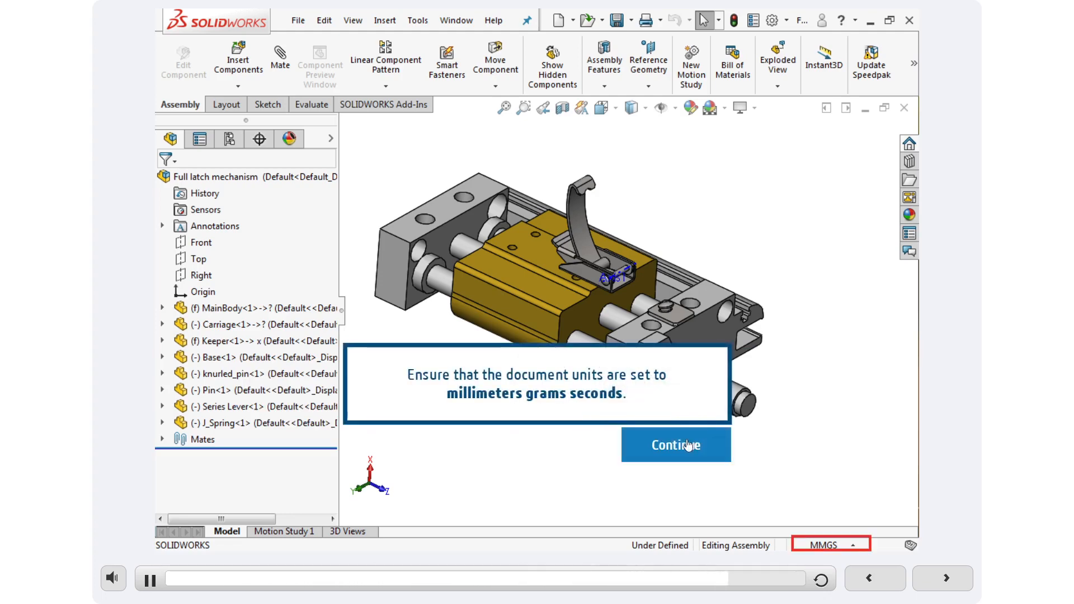
click(684, 446)
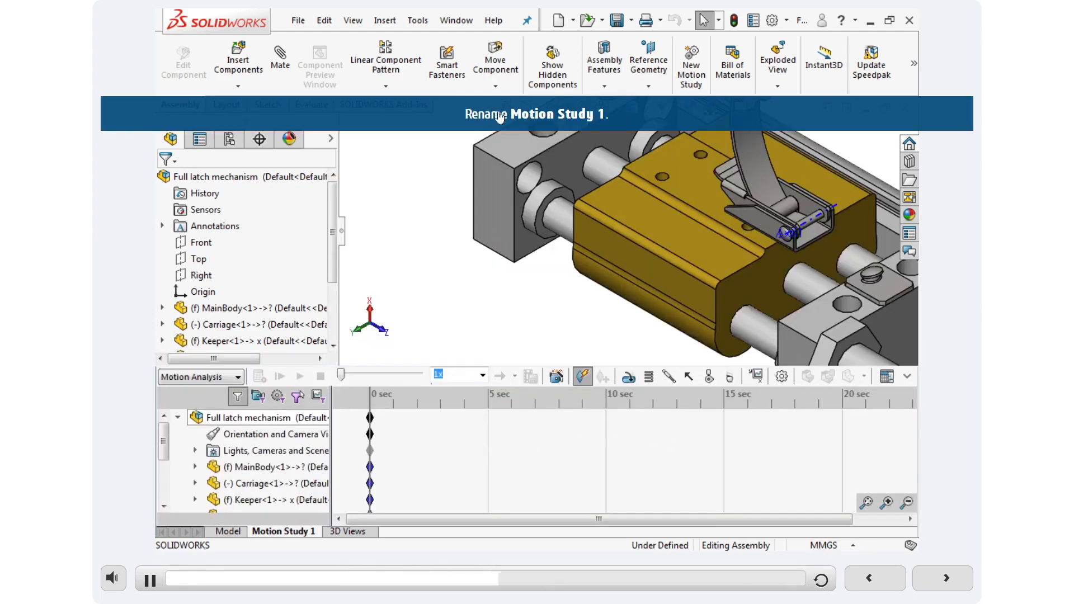
Rename Motion Study 1 as Latch Forces and continue with Motion Analysis as the study type
right_click(296, 531)
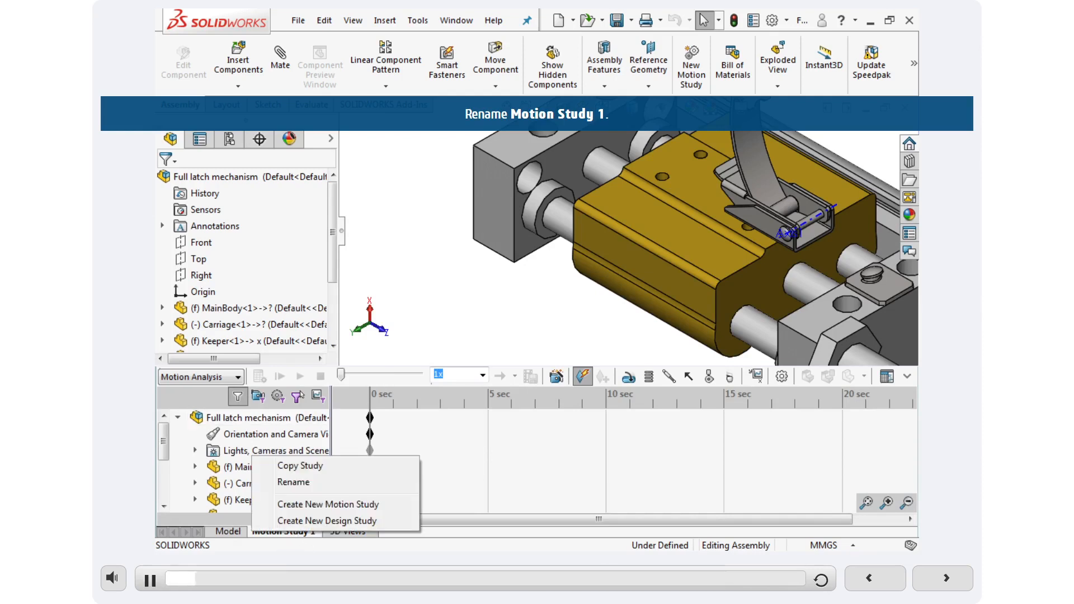
click(305, 485)
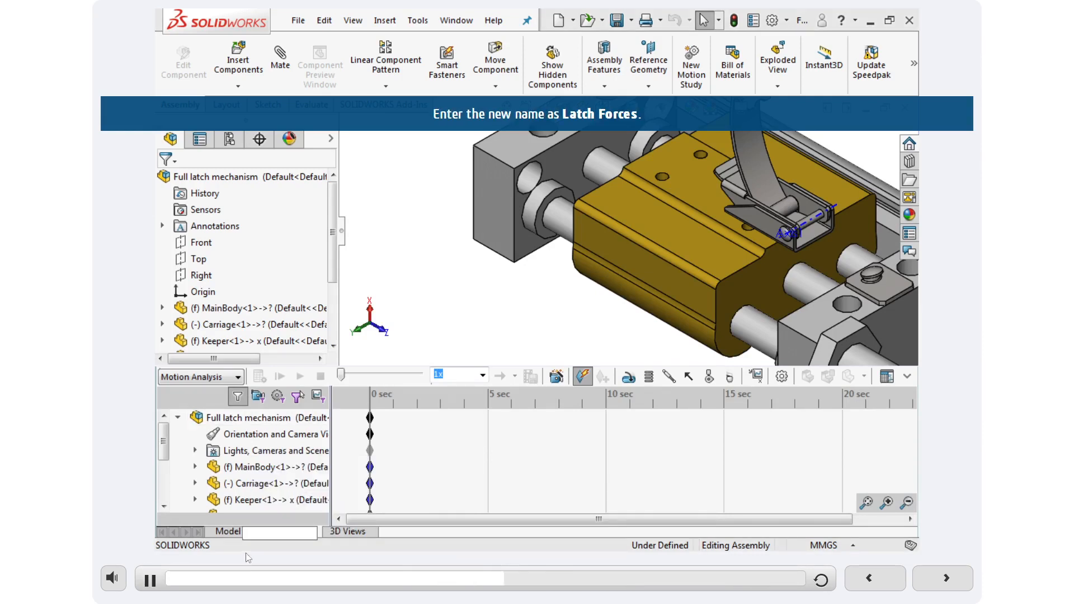
text(La)
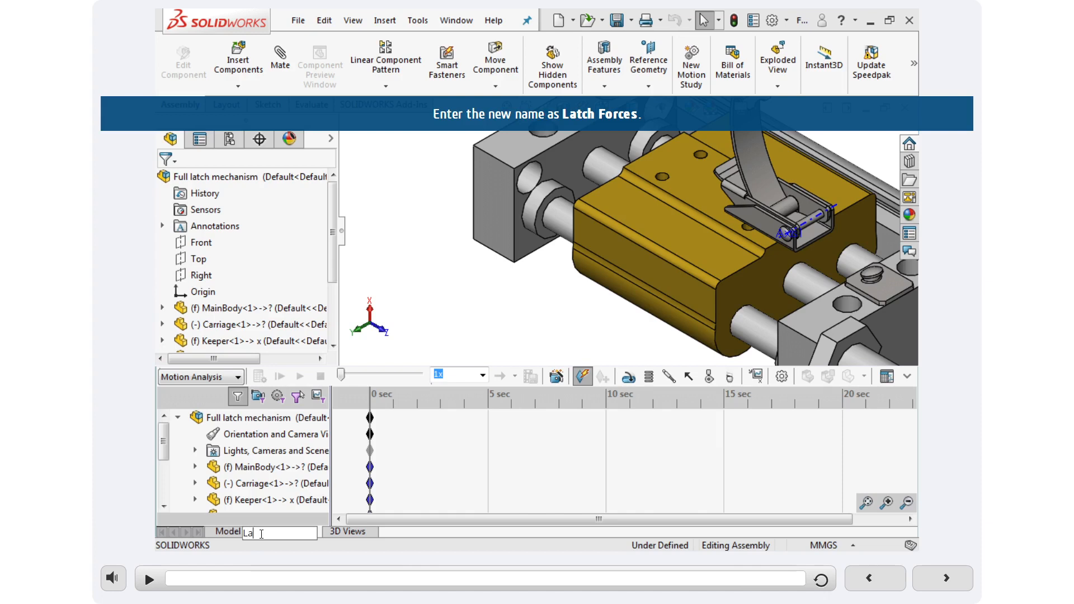
text(tch Forces)
key(Return)
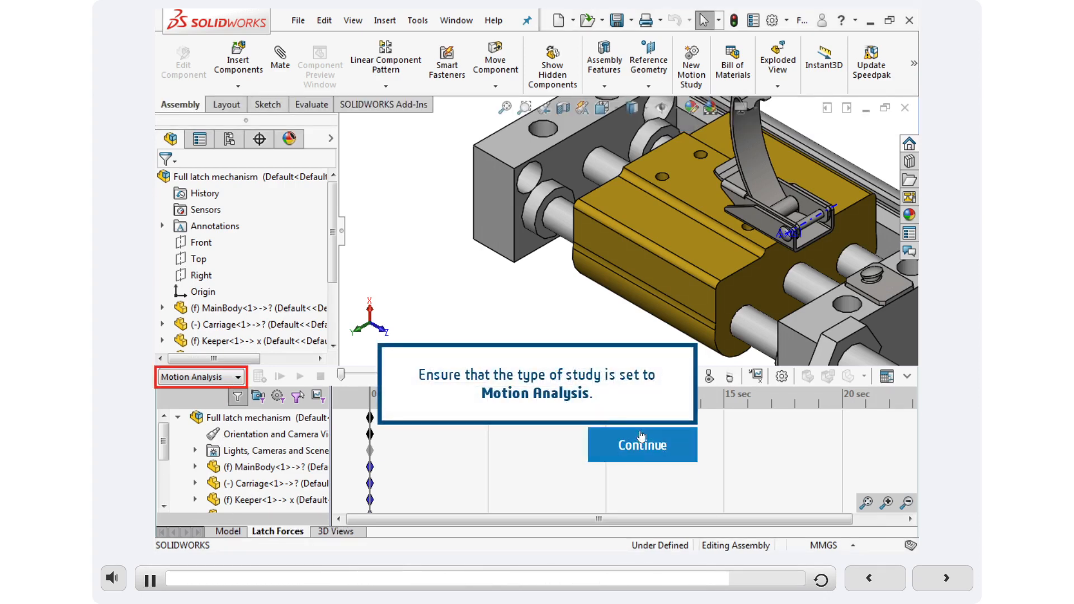
click(641, 442)
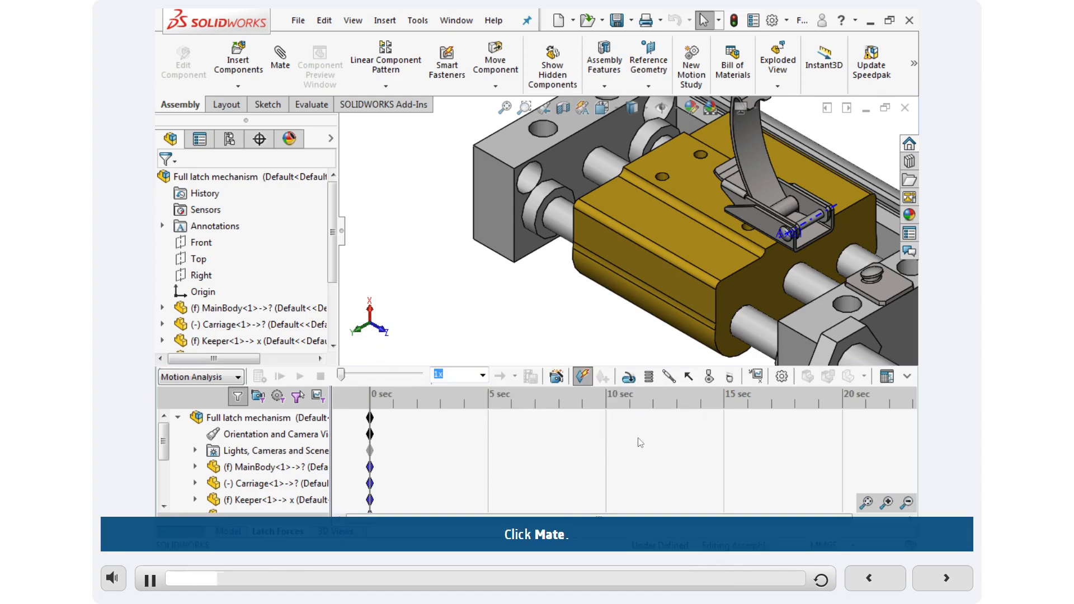
Add a coincident mate between the Front planes of the Base and Series Lever components
click(281, 81)
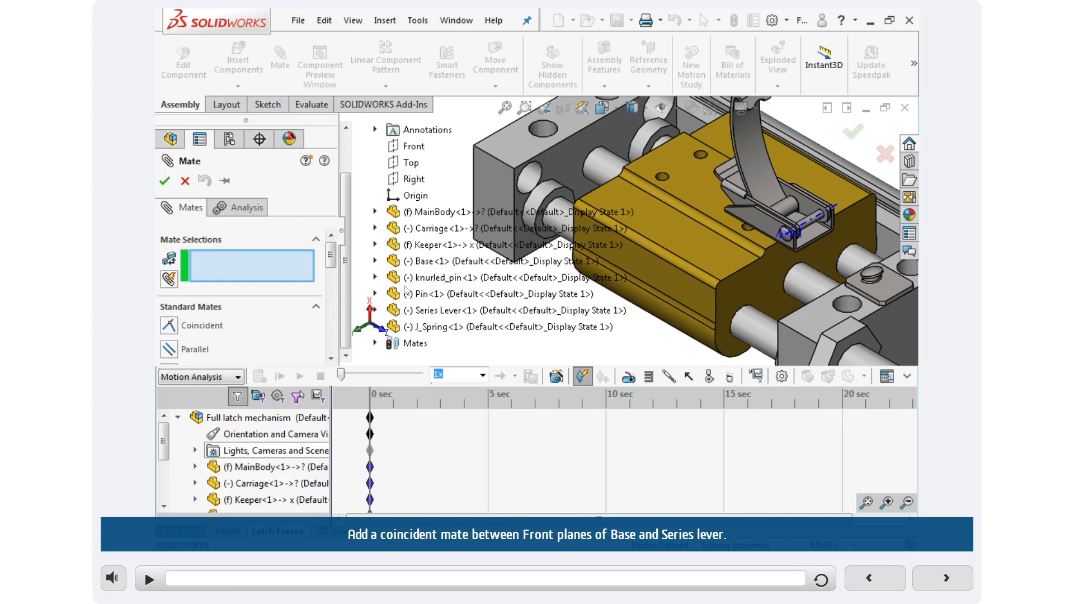
click(374, 261)
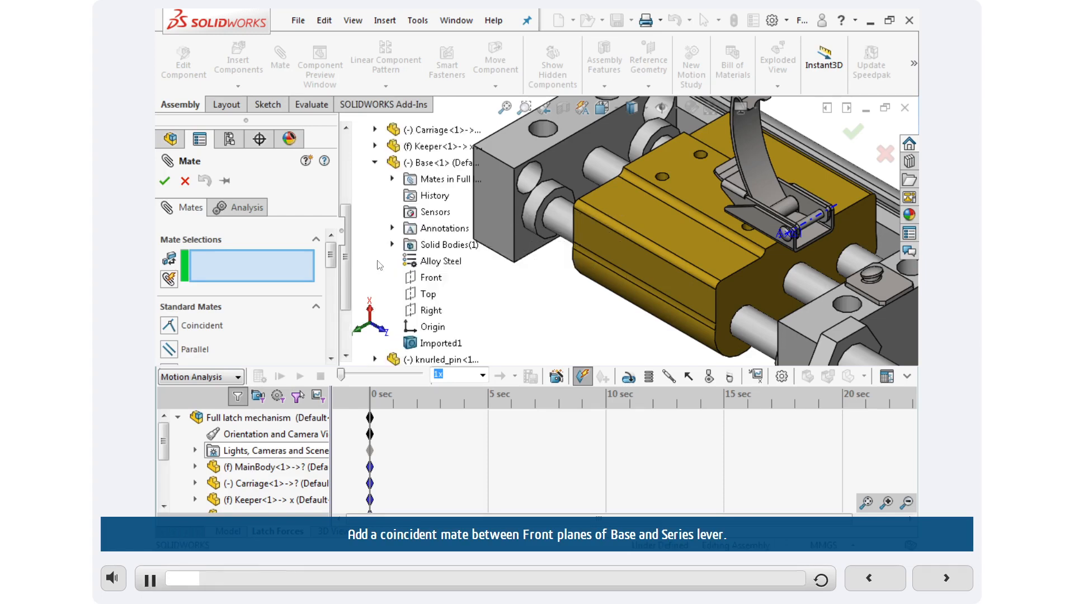
click(432, 277)
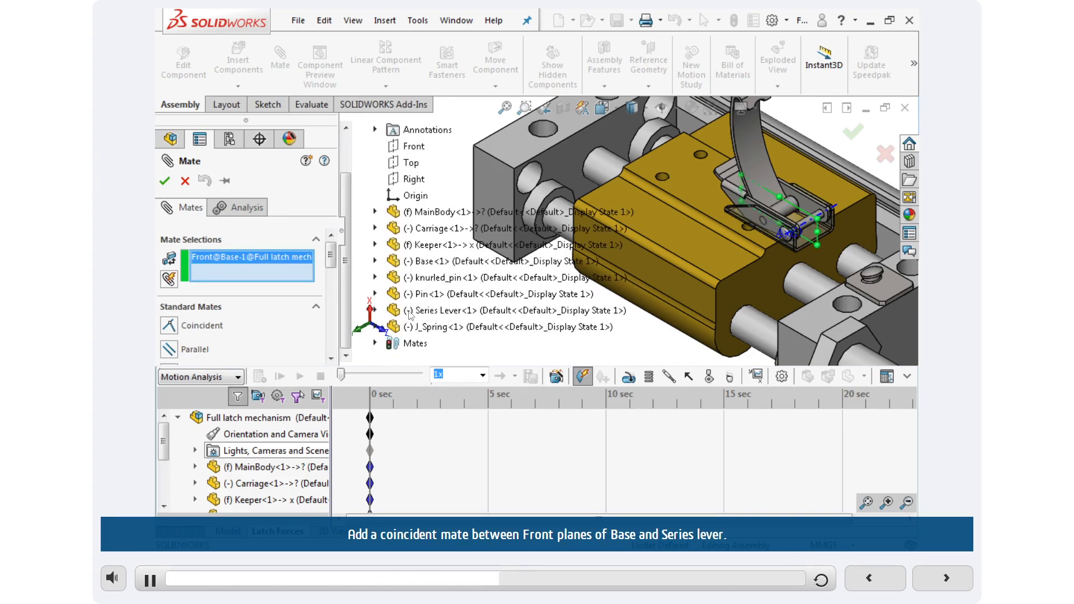
click(376, 310)
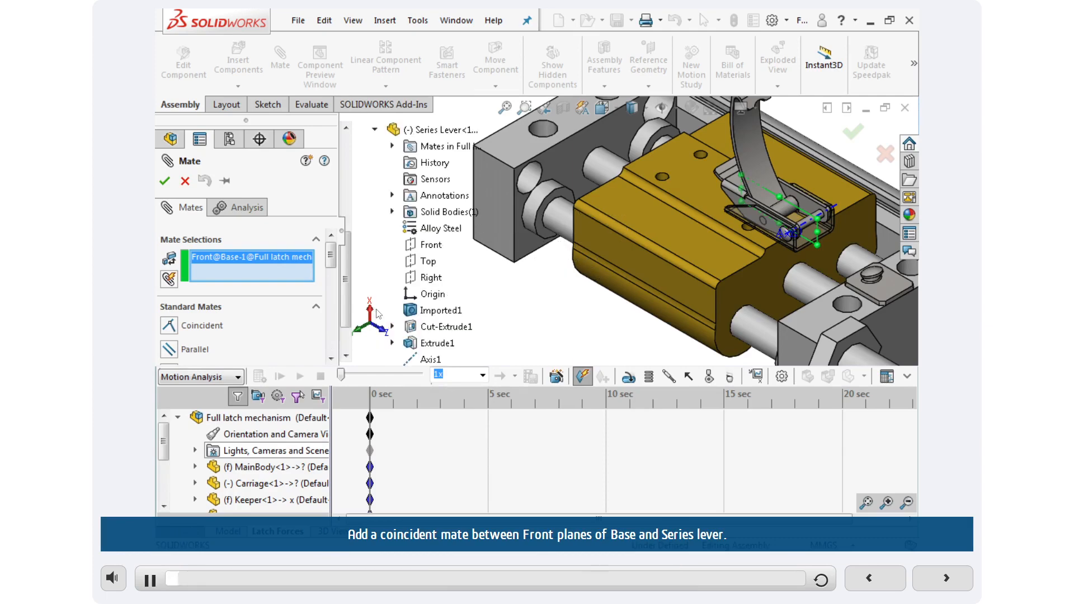
click(429, 248)
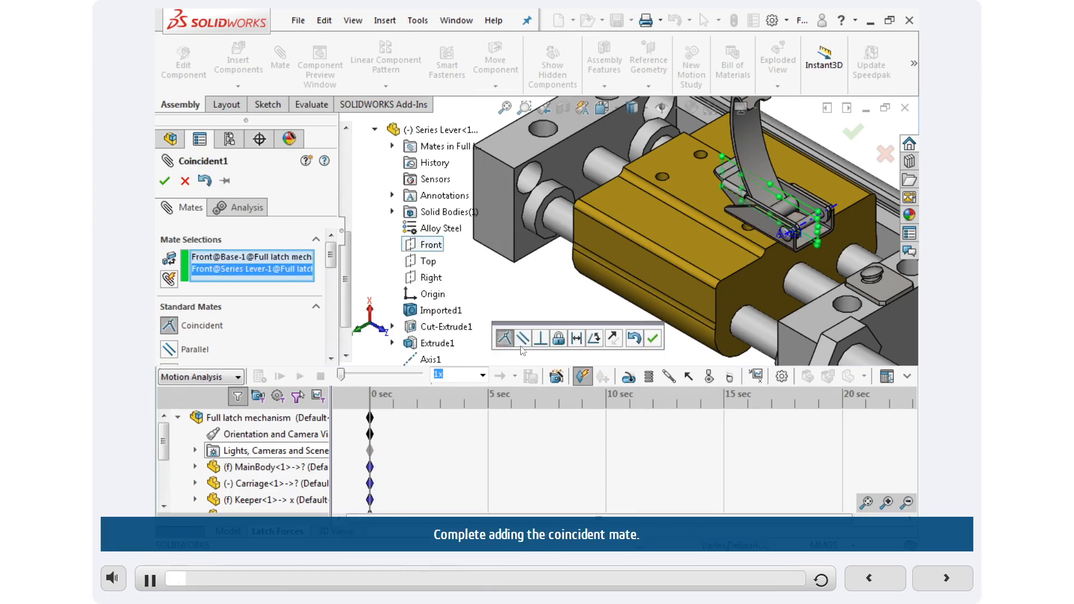
click(653, 338)
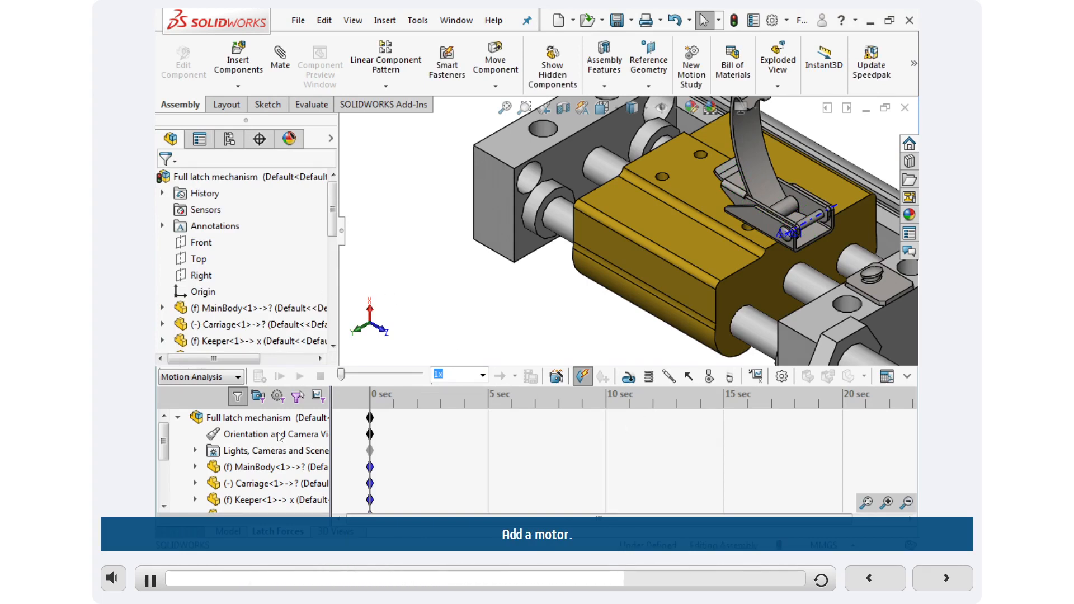
Define a linear motor on the face of J_Spring and set its motion type to Distance
click(627, 380)
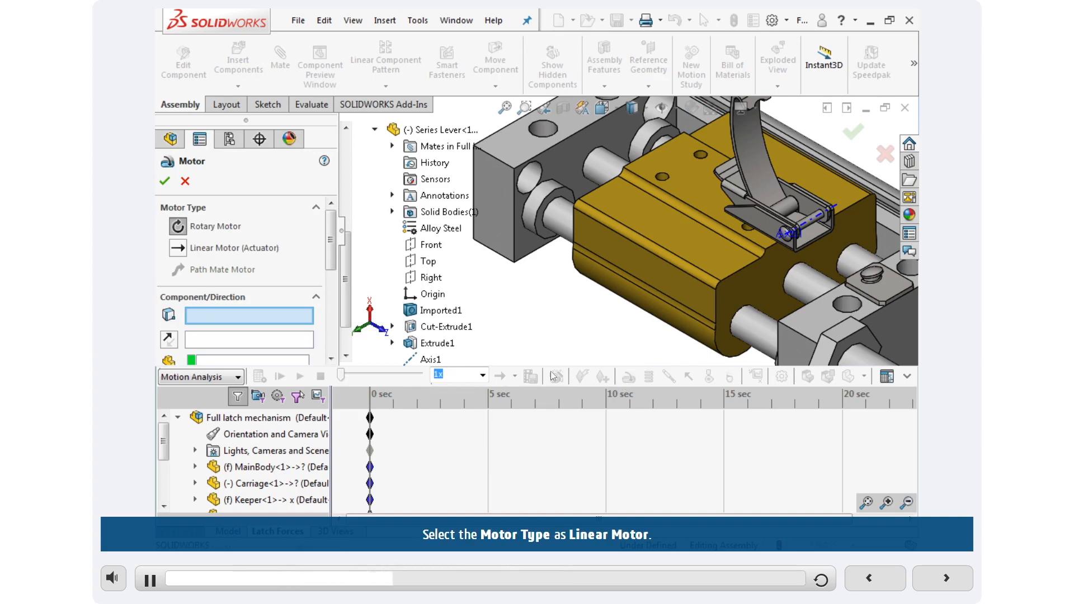
click(181, 247)
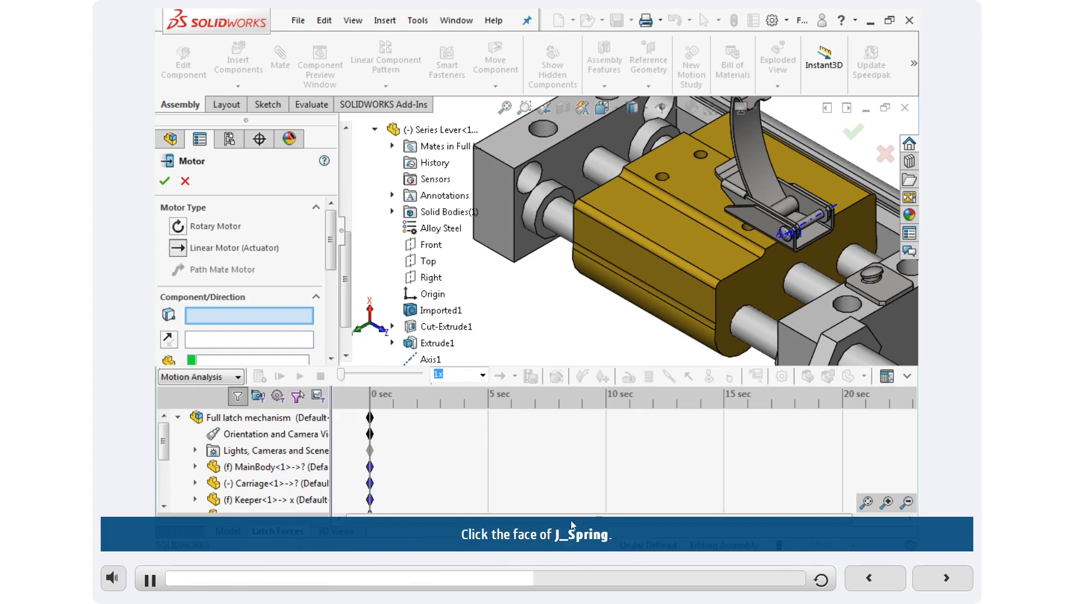
click(782, 210)
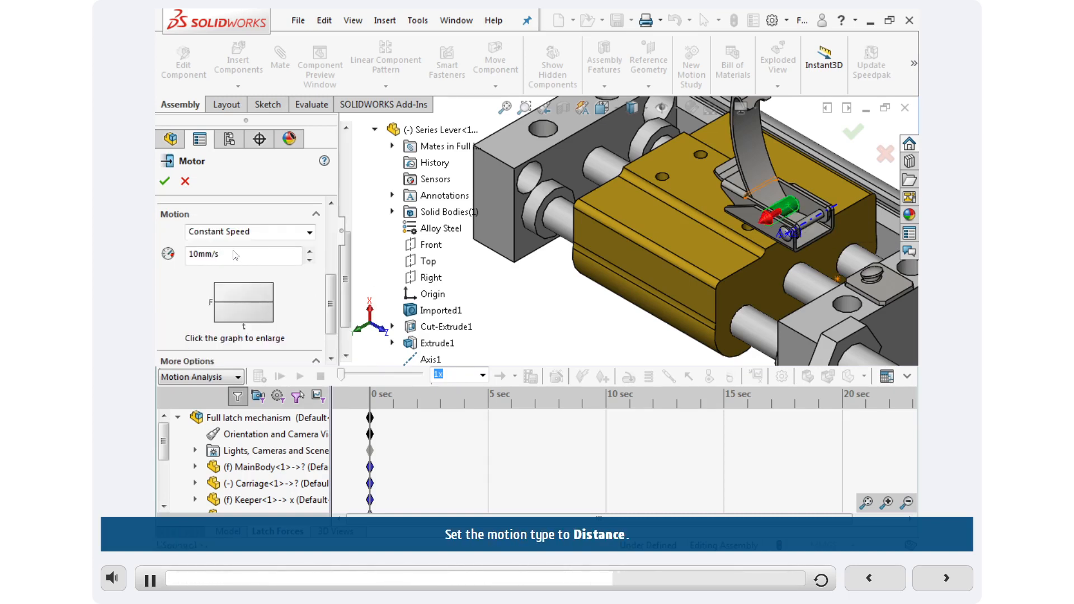
click(244, 232)
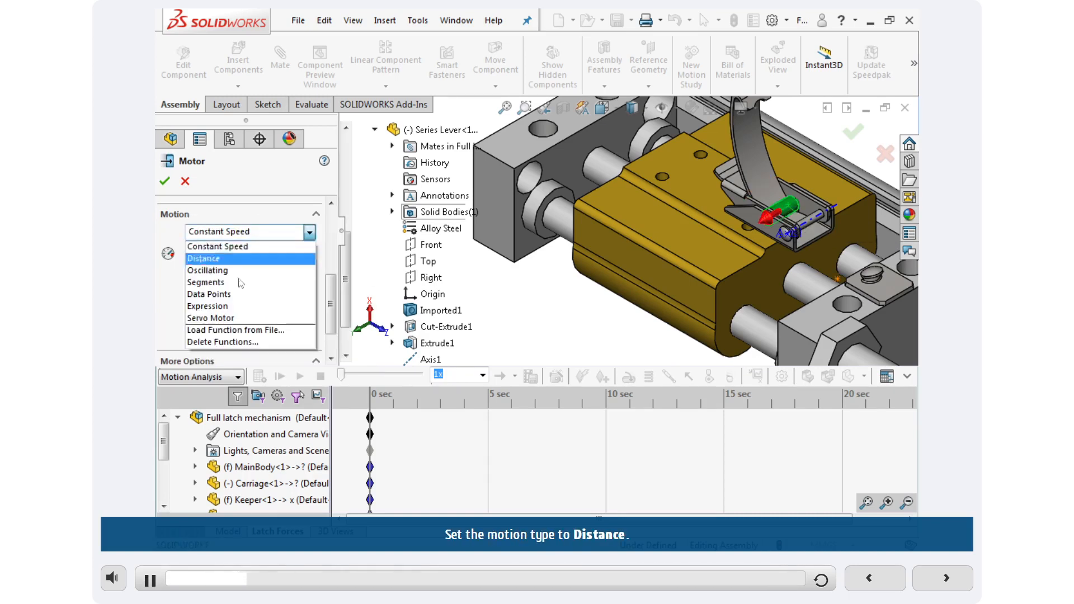
click(205, 259)
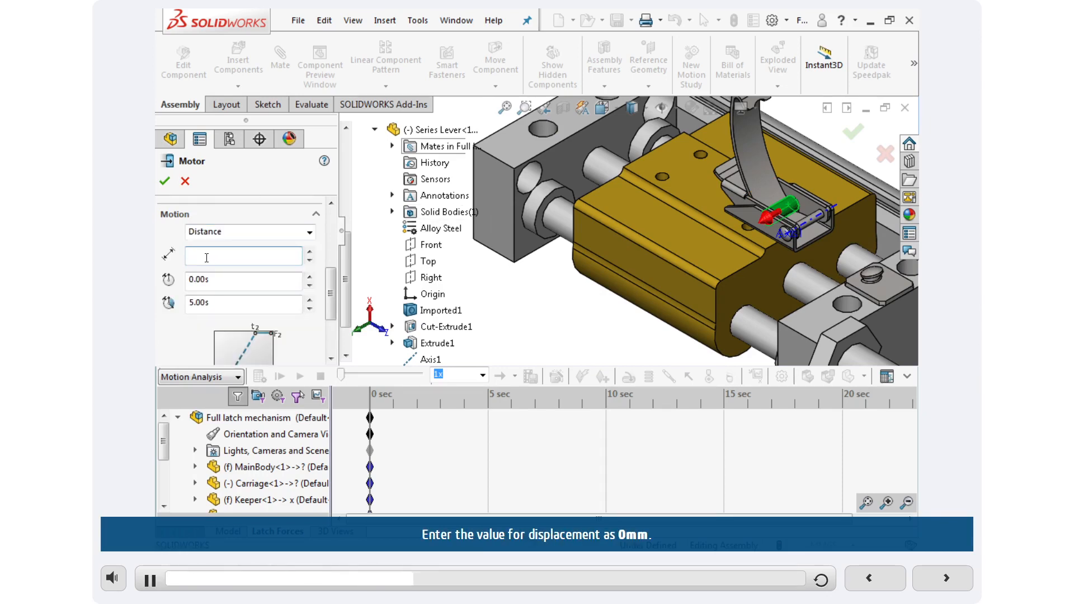
Set the linear motor's displacement to 0 mm and end time to 3.50 s, and accept the motor
text(0)
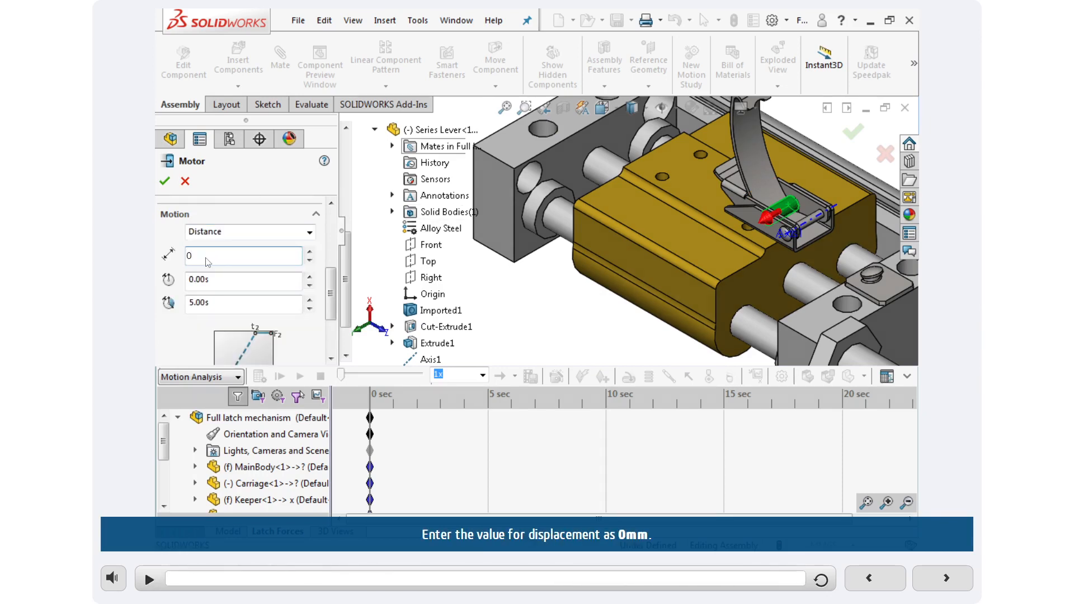
text(mm)
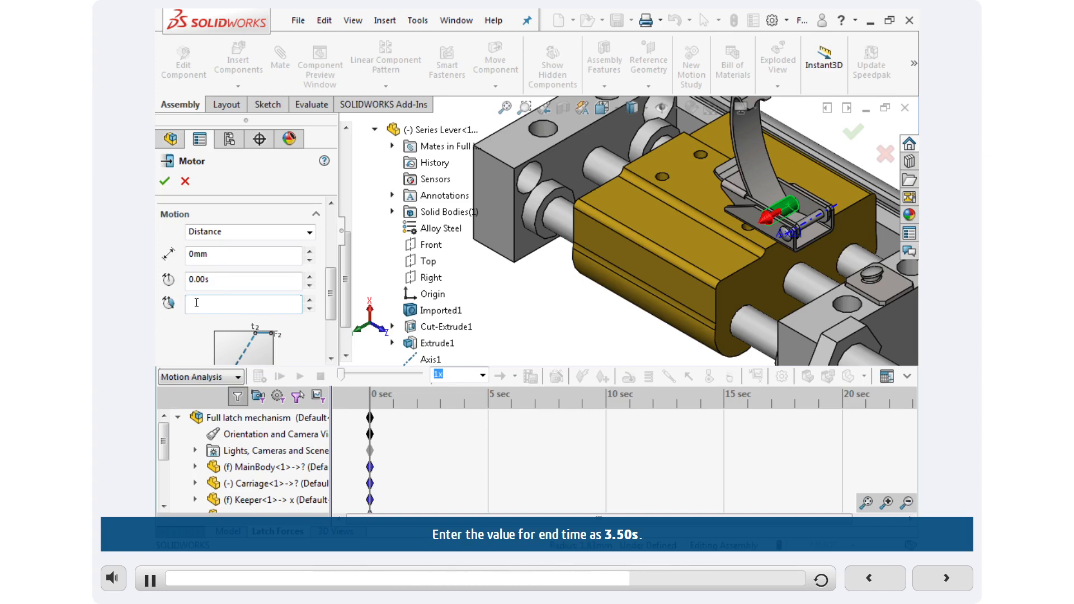
text(3)
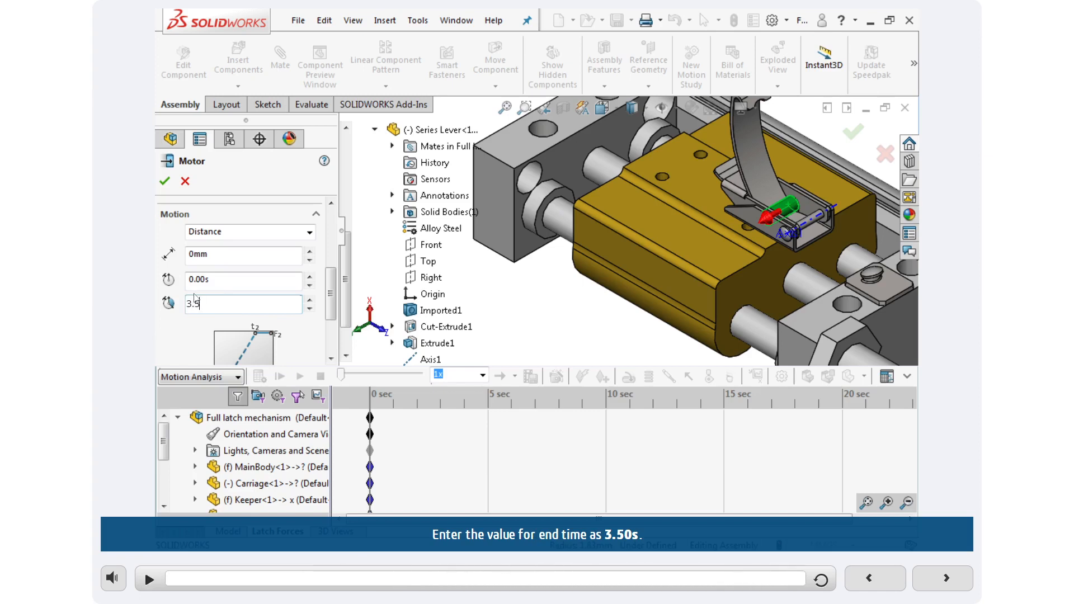
text(.5)
key(Return)
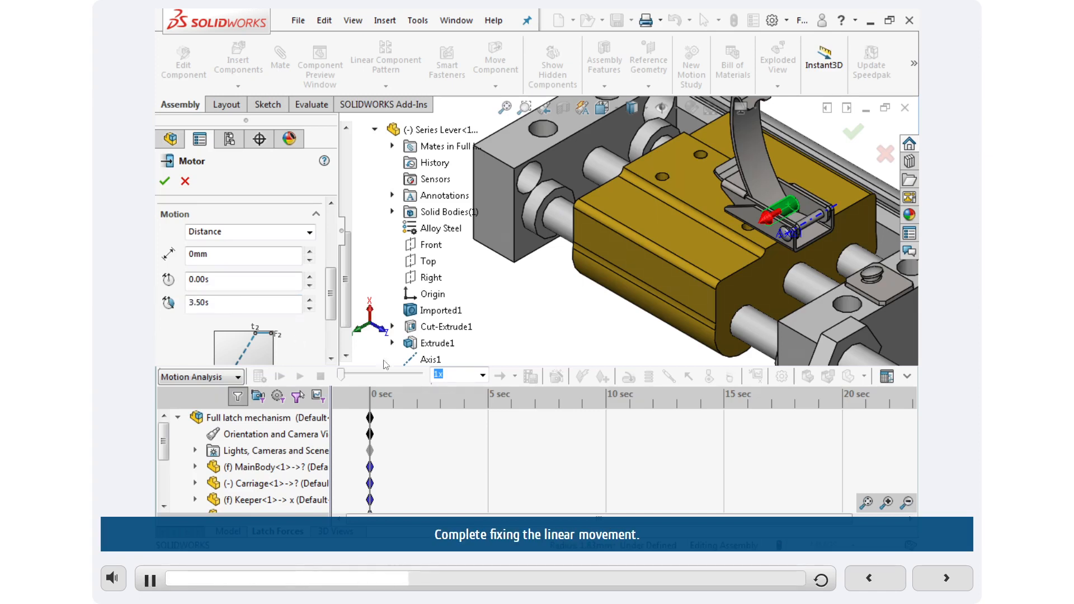
click(164, 180)
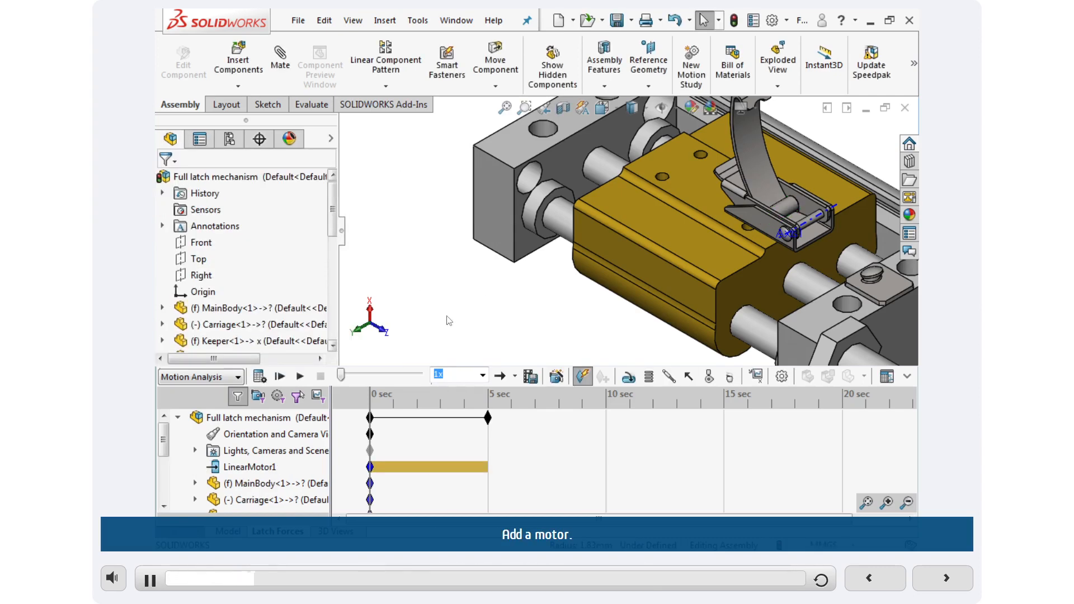
Define a rotary motor on the carriage's circular edge around the center spindle, with Distance as the motion type
click(631, 383)
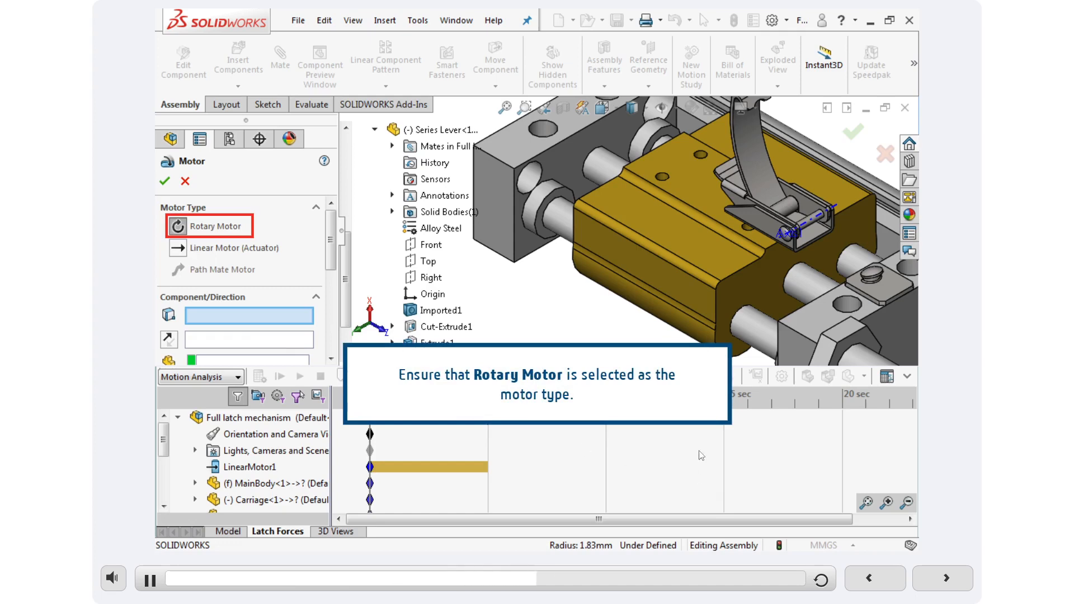
click(677, 444)
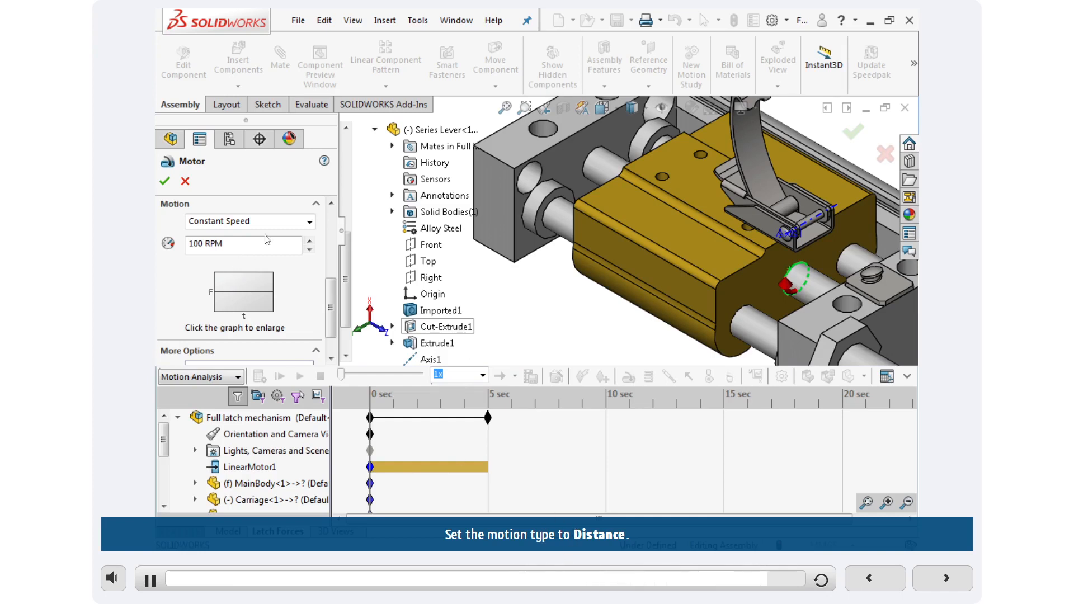
click(309, 222)
click(222, 248)
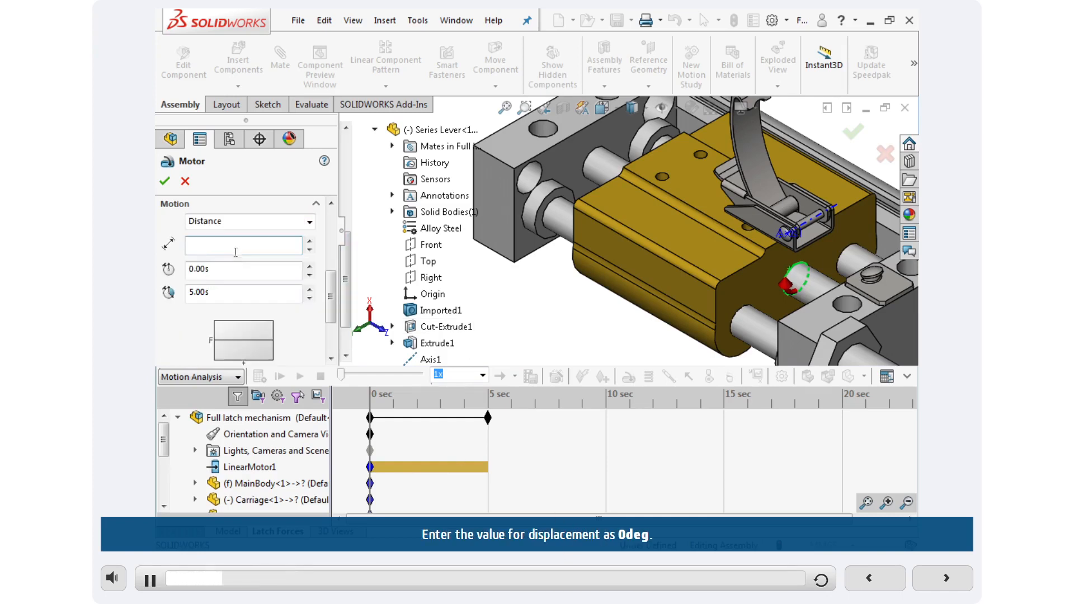
Set the rotary motor's displacement to 0 deg, keep the default start time, set the end time to 3.50 s, and accept the motor
text(0)
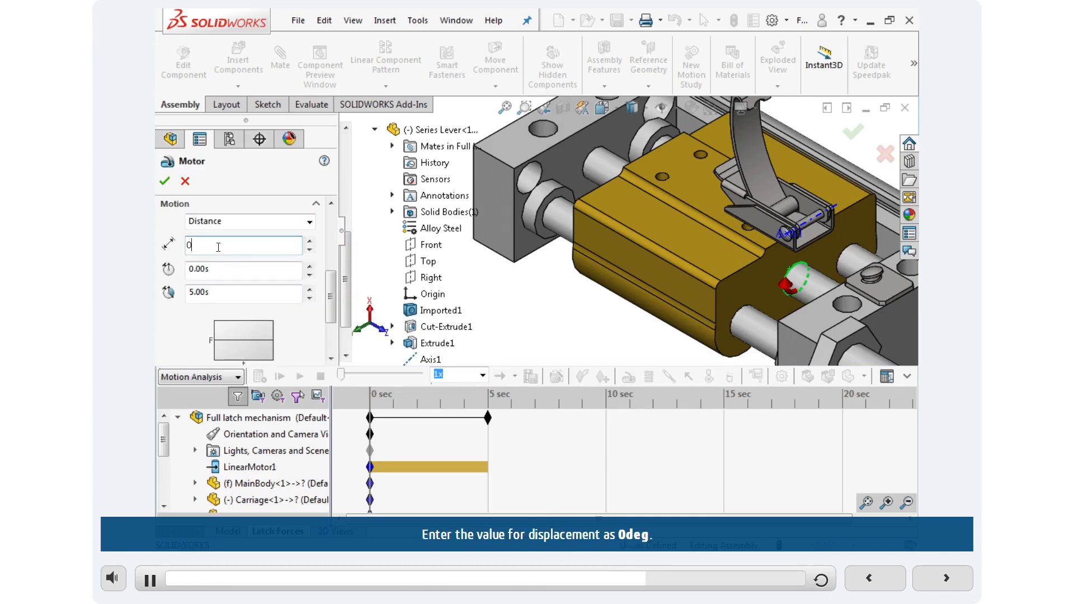
key(Return)
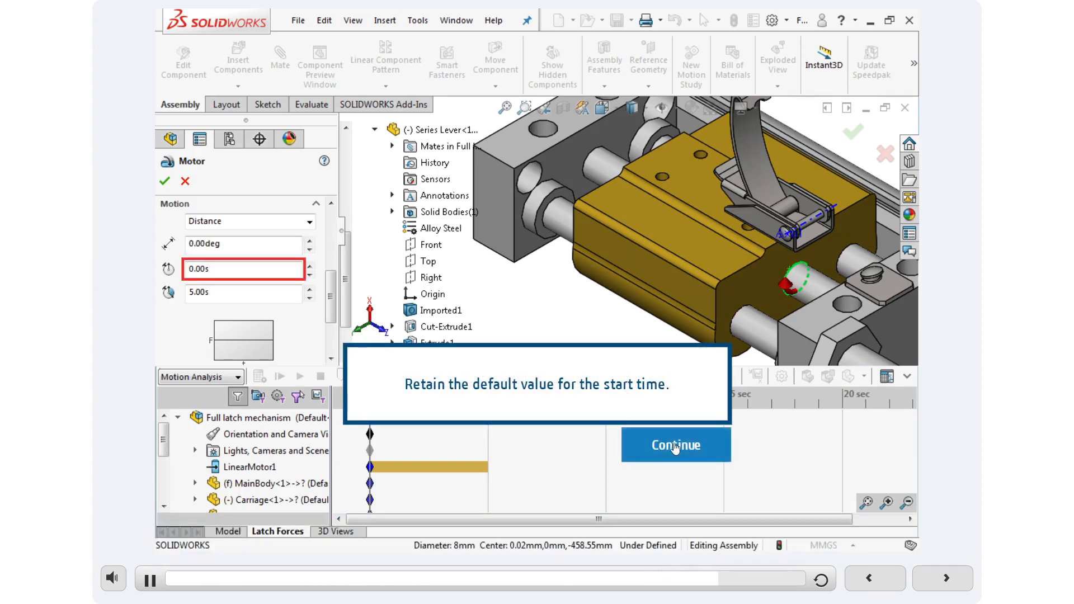
click(671, 444)
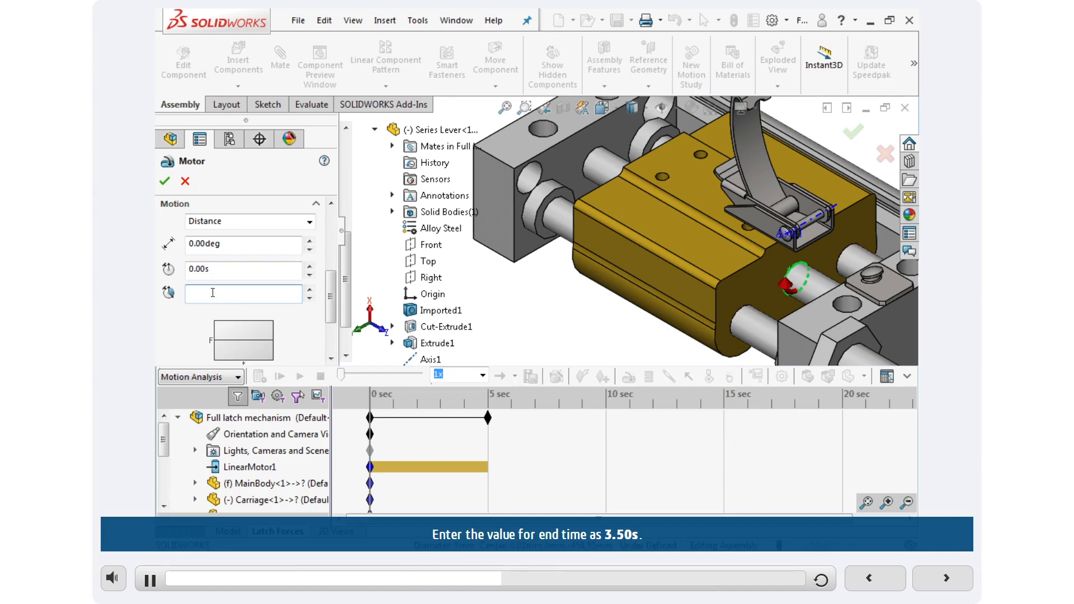
text(3.5)
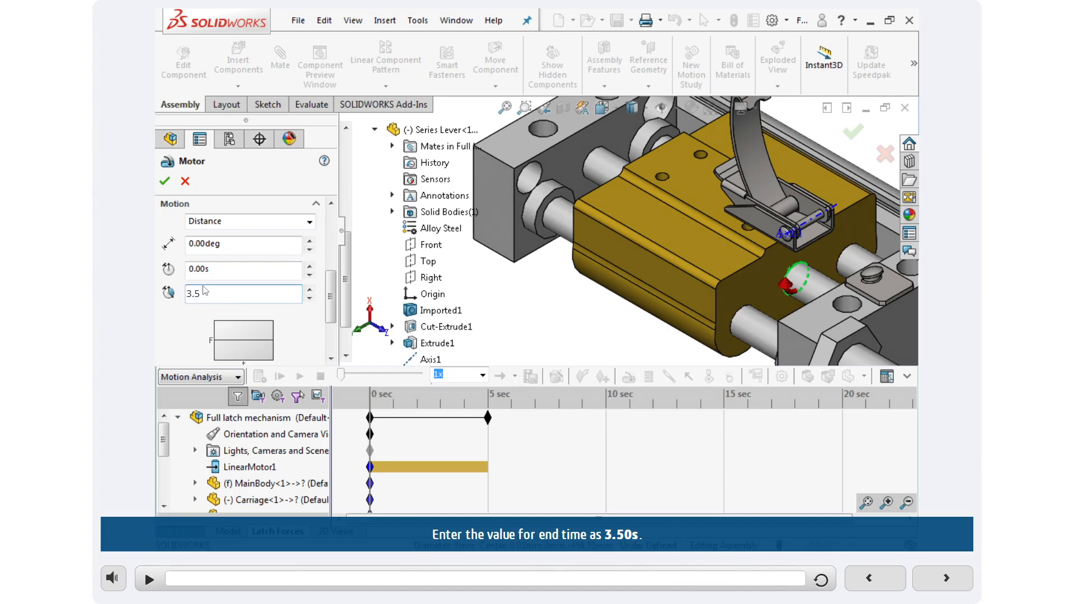
key(Return)
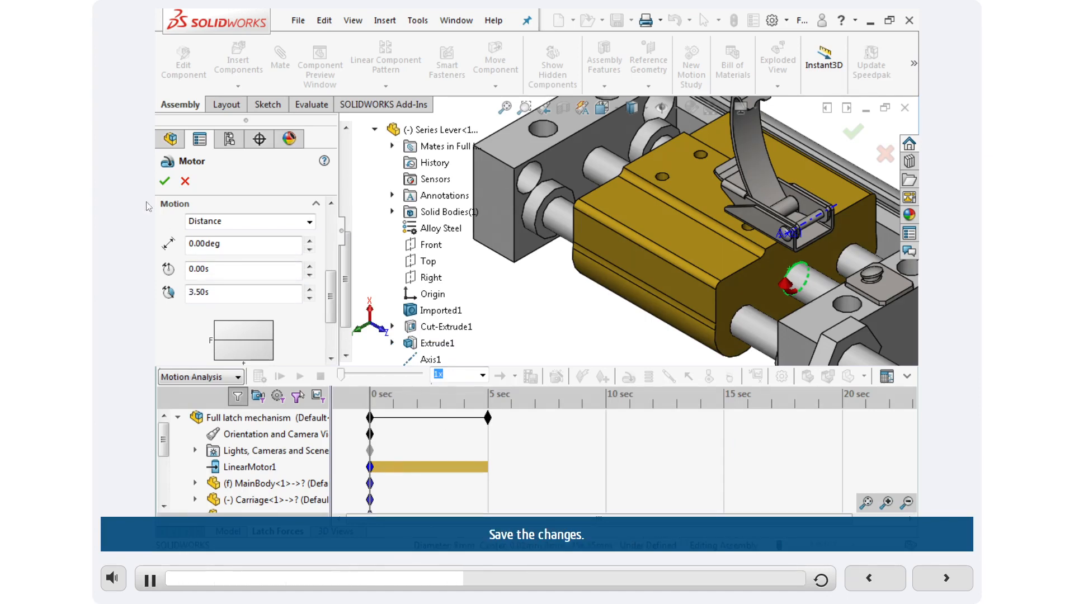
click(165, 181)
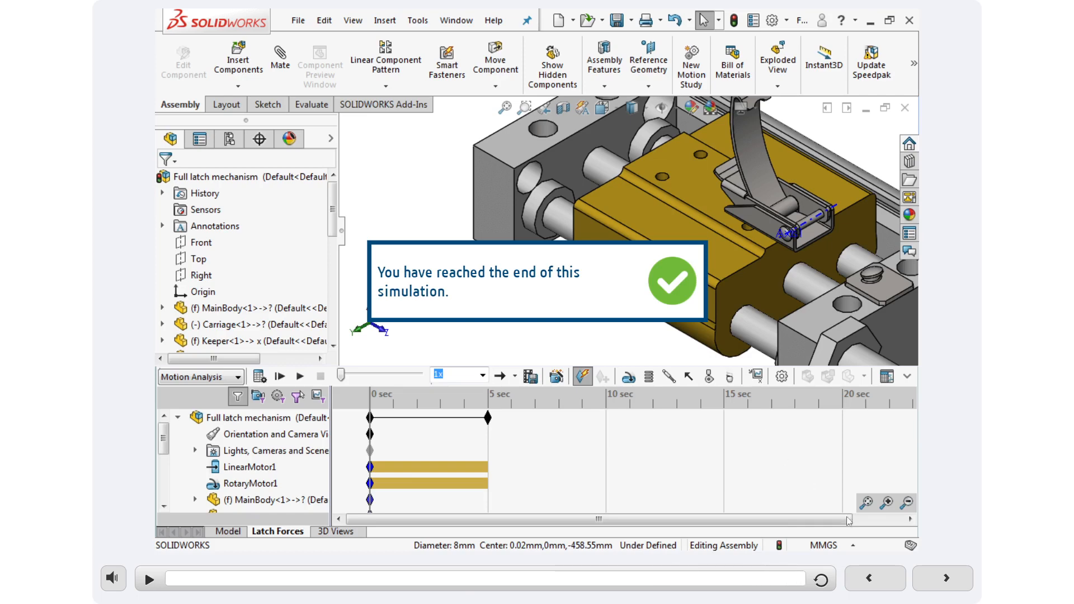
Advance to the Check Your Understanding question and submit answer B, the linear motor with 0 mm distance
click(946, 578)
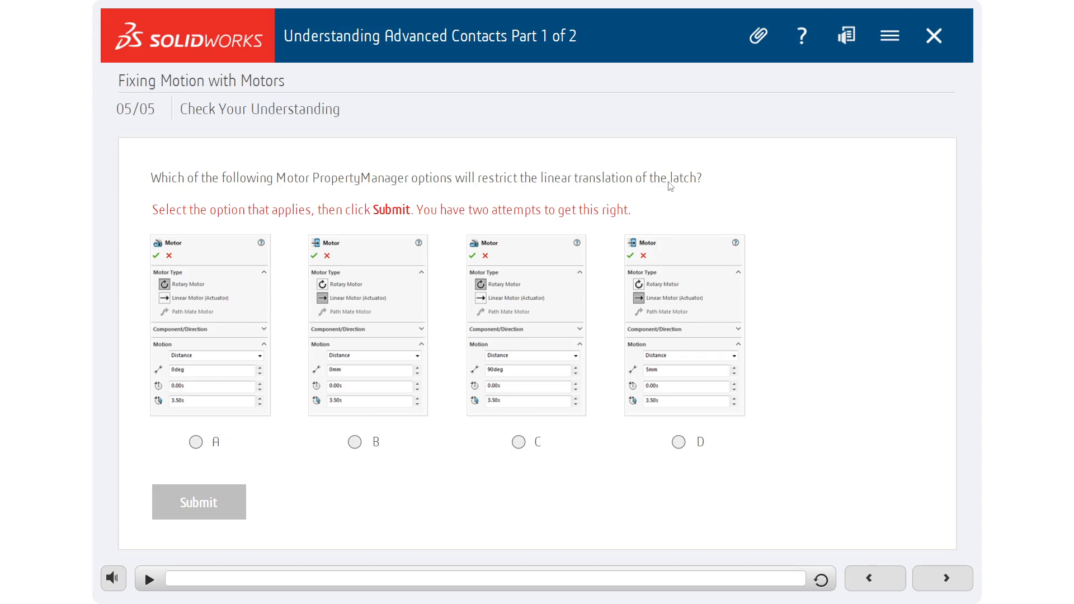
click(354, 442)
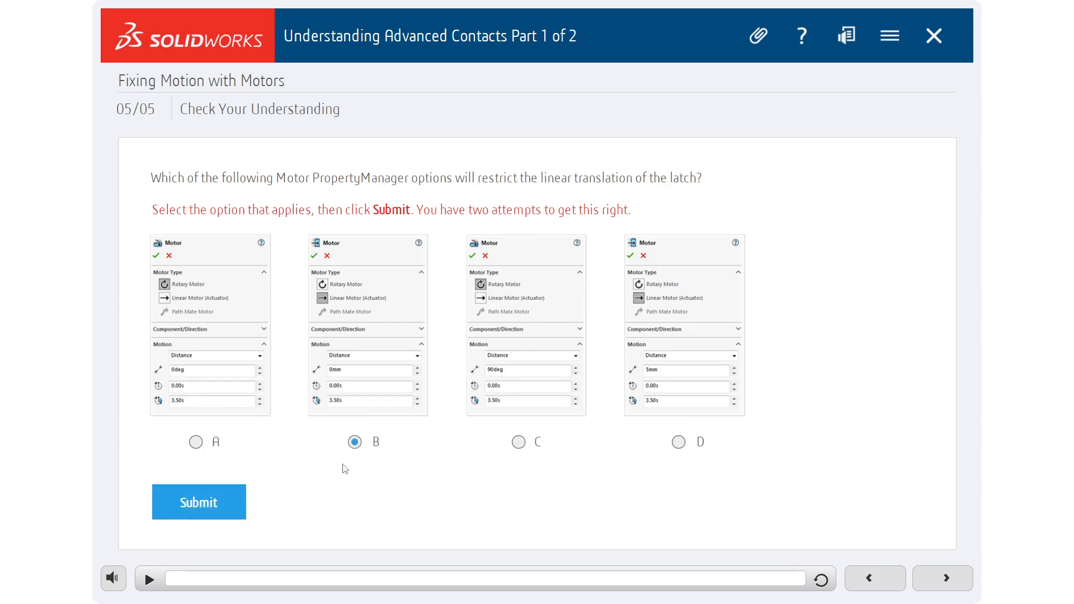
click(178, 516)
click(696, 351)
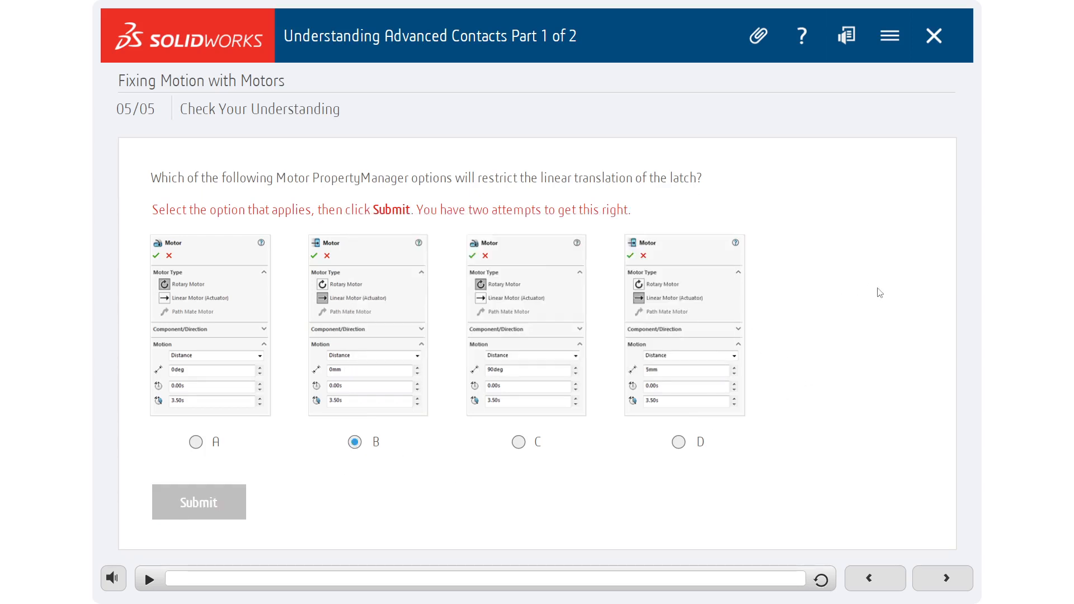
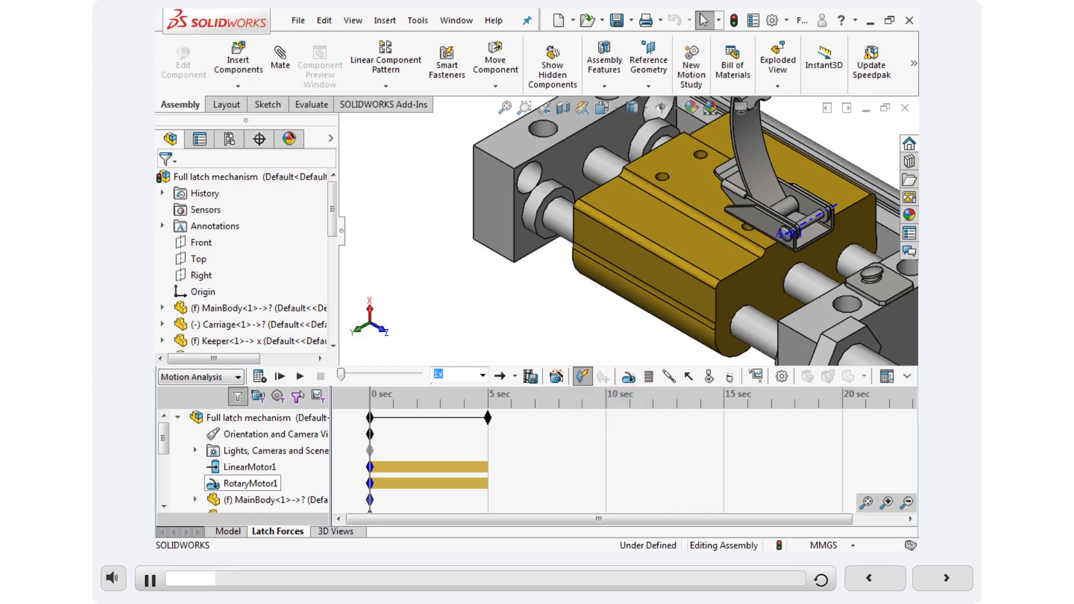
Define a rotary motor on Axis1 of the Series Lever with Expression as the motion type
click(627, 375)
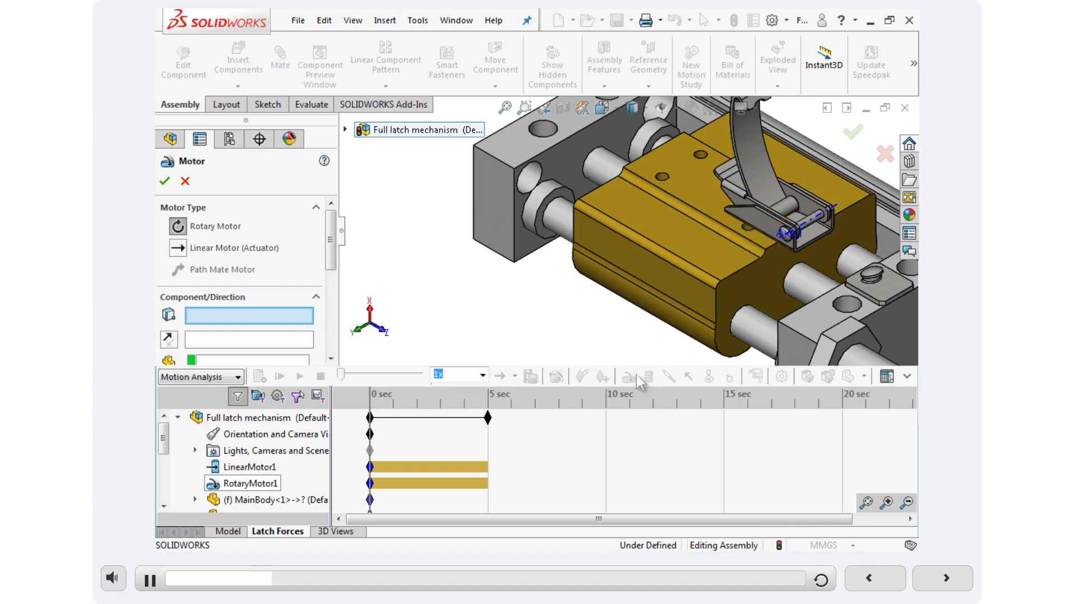
click(809, 220)
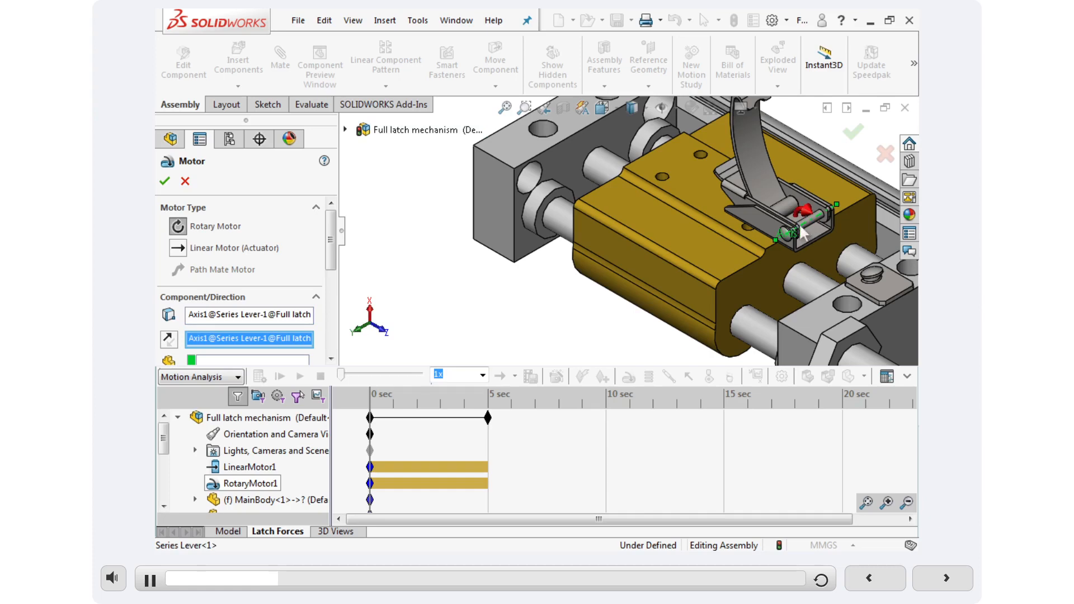
click(330, 326)
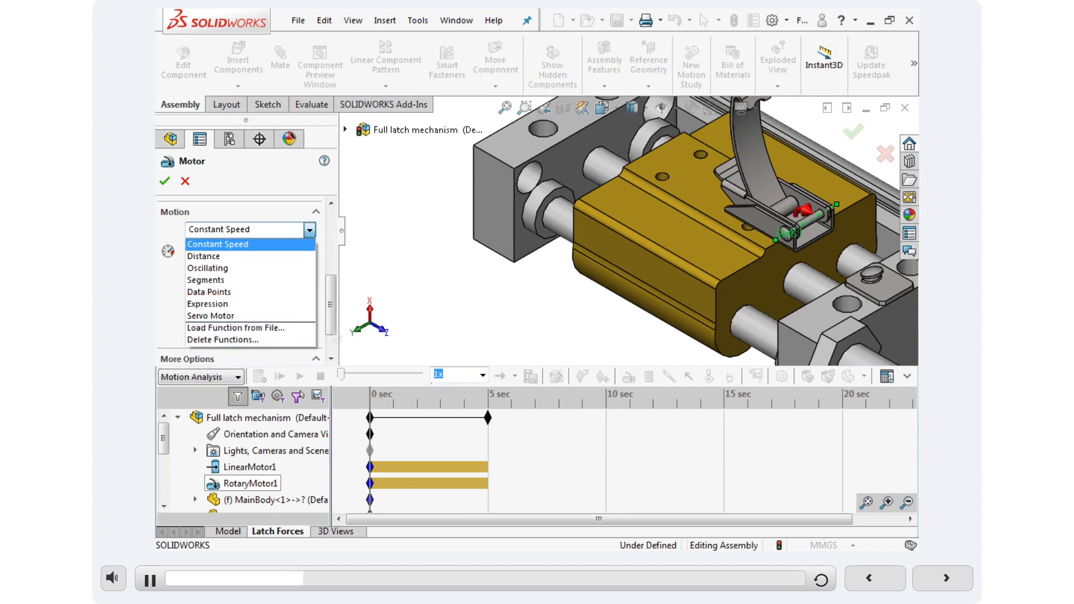
click(207, 304)
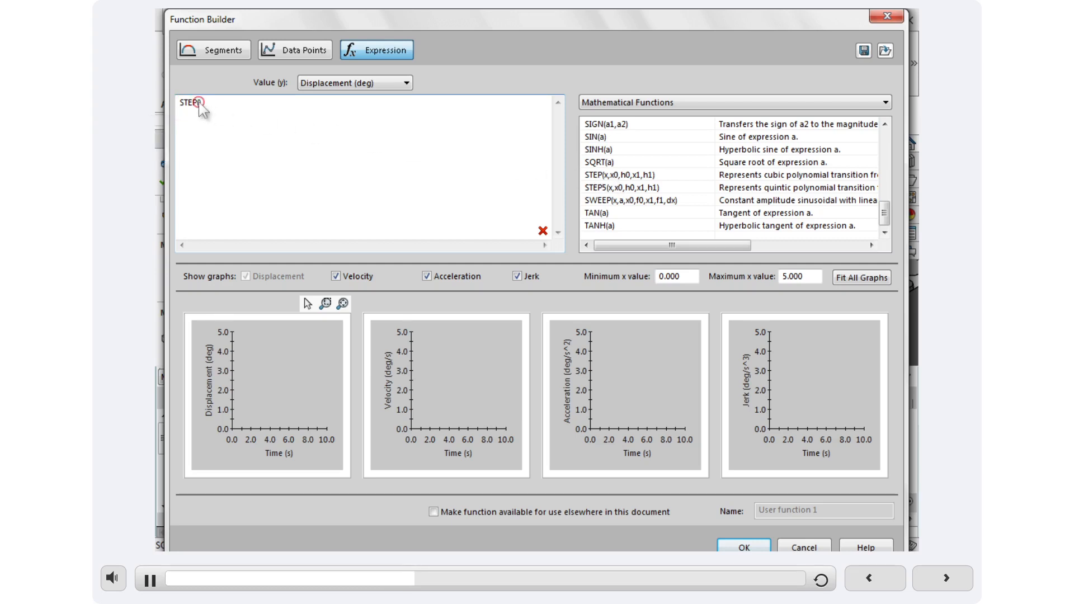
Complete the motor's displacement expression as STEP(Time,0,0,1,90)+STEP(Time,1.5,0,3,-90) in the Function Builder
text(Time,0,0,1,90)+)
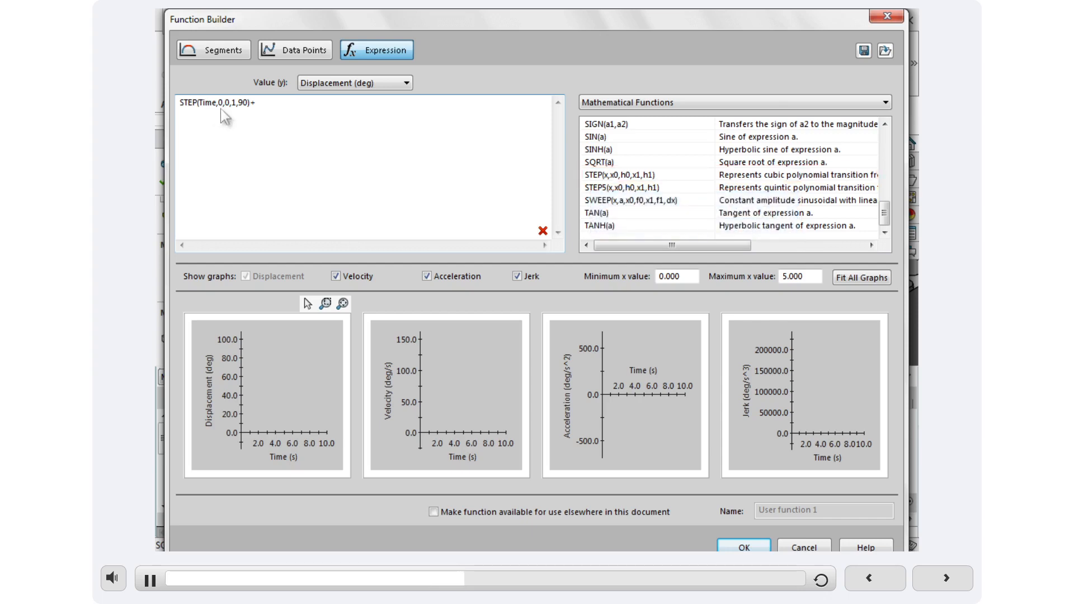
double_click(623, 175)
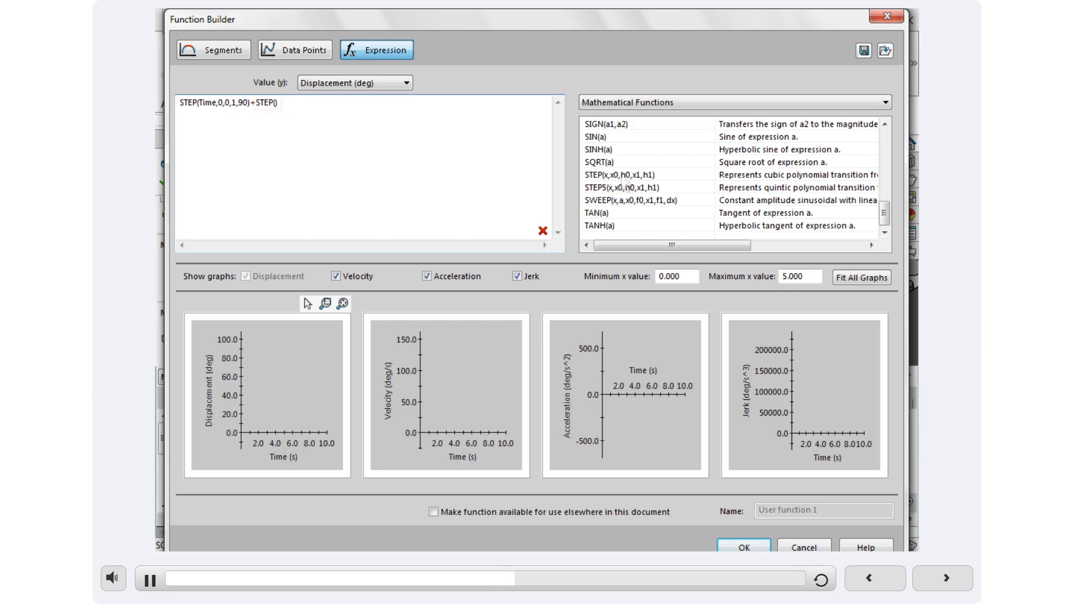
text(Time,1.5,0,3,-90)
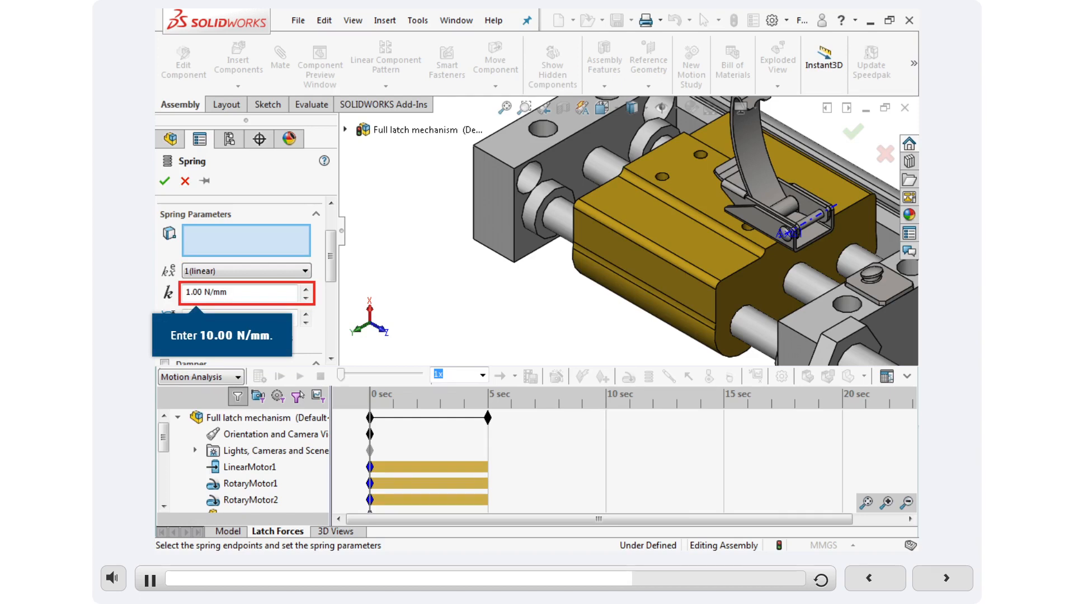
Set the linear spring's constant to 10.00 N/mm and attach it between the circular edges of the carriage and the main body
click(193, 292)
text(10.00 N/mm)
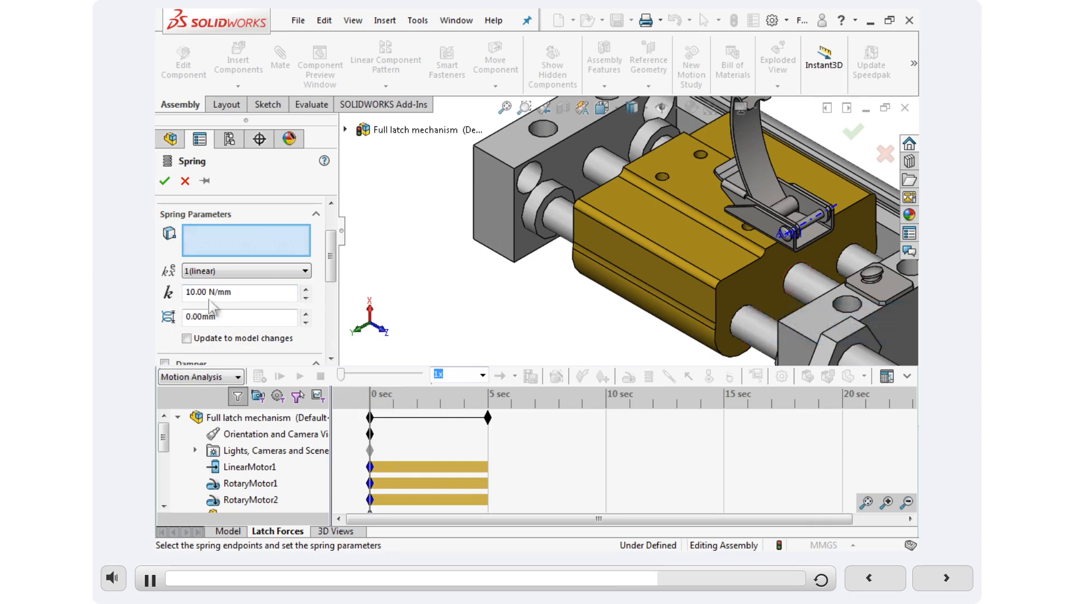
click(783, 287)
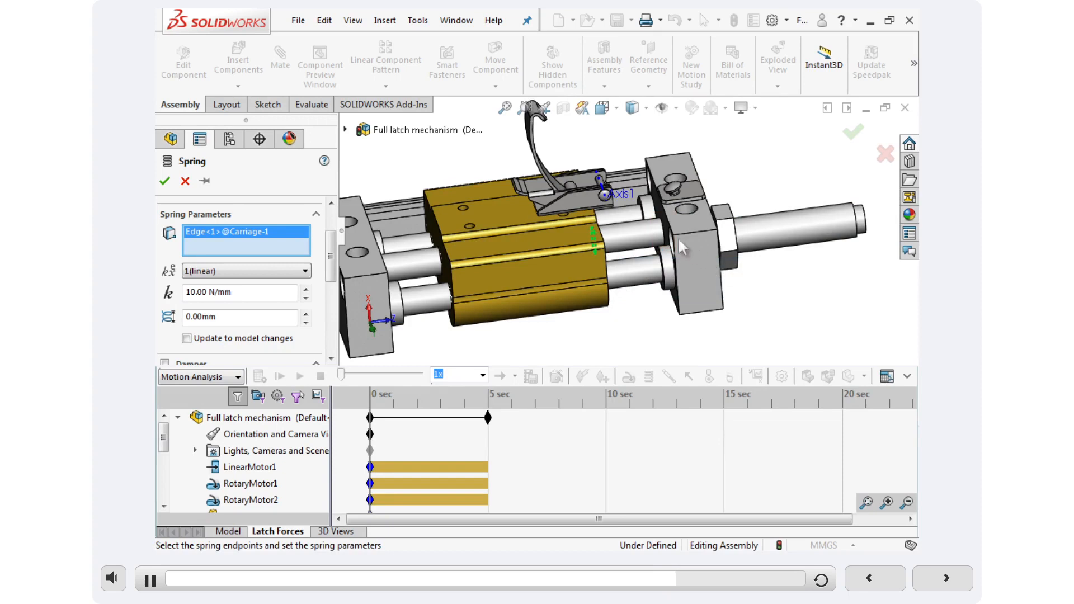
click(662, 232)
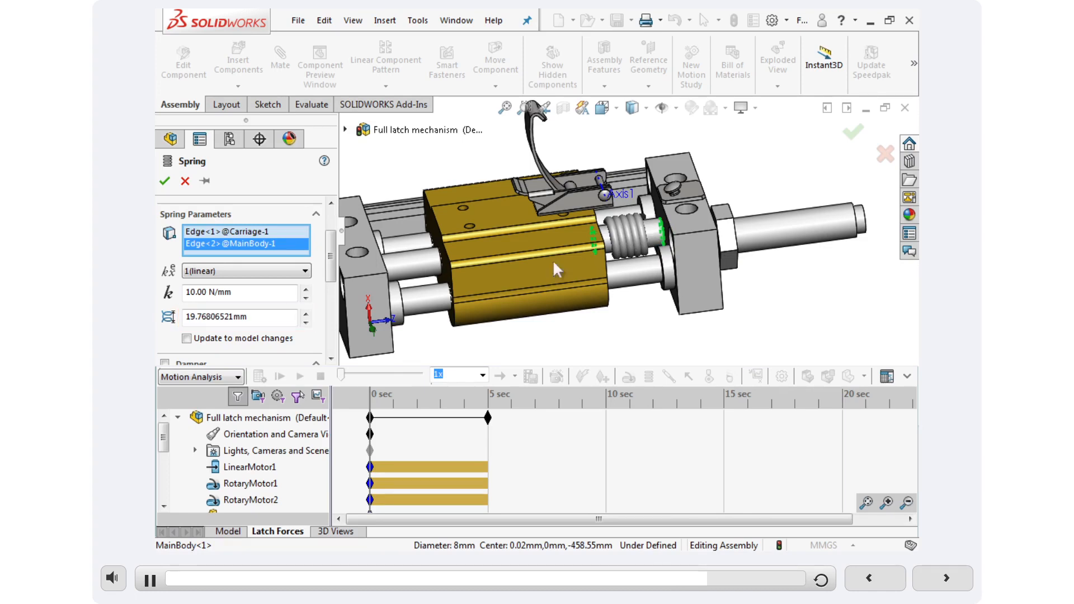
scroll(334, 333, down, 5)
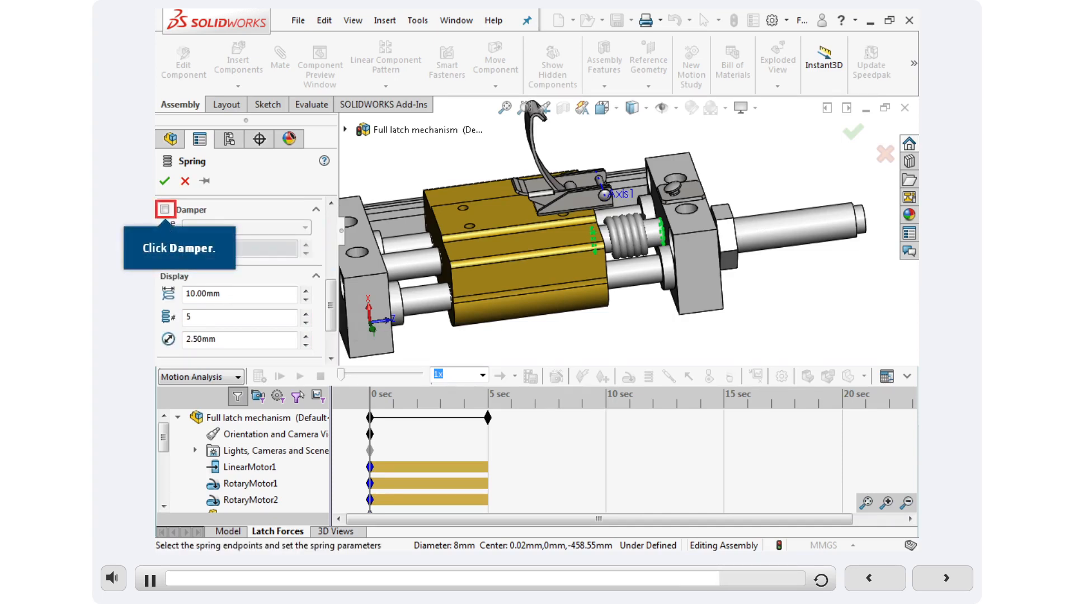
Enable the spring's damper with a damping constant of 0.10 N/(mm/s) and accept the spring
click(165, 209)
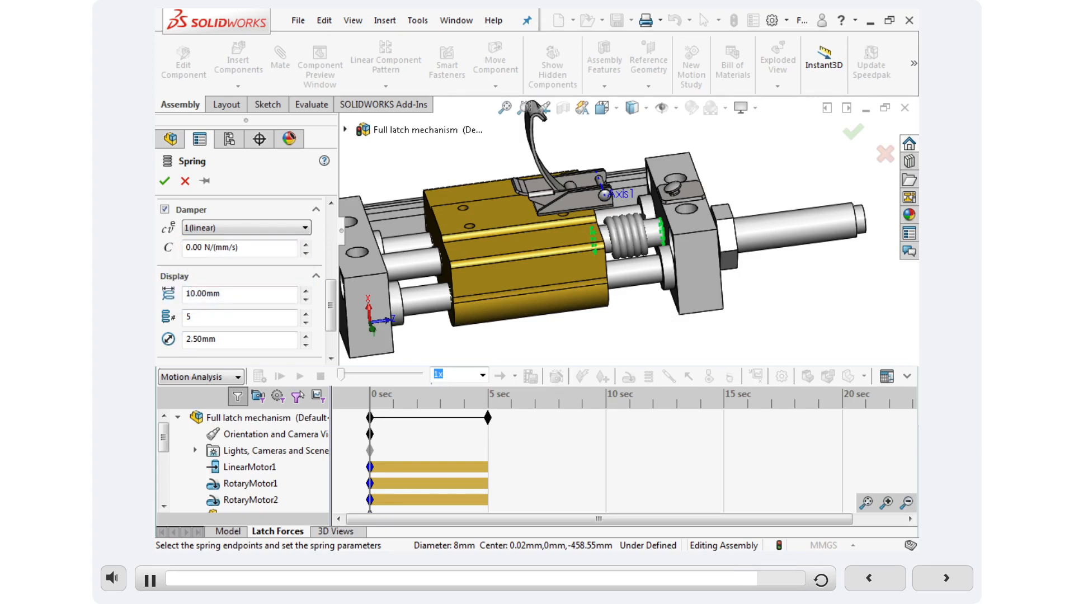
double_click(193, 248)
key(BackSpace)
text(0.10 N/(mm/s))
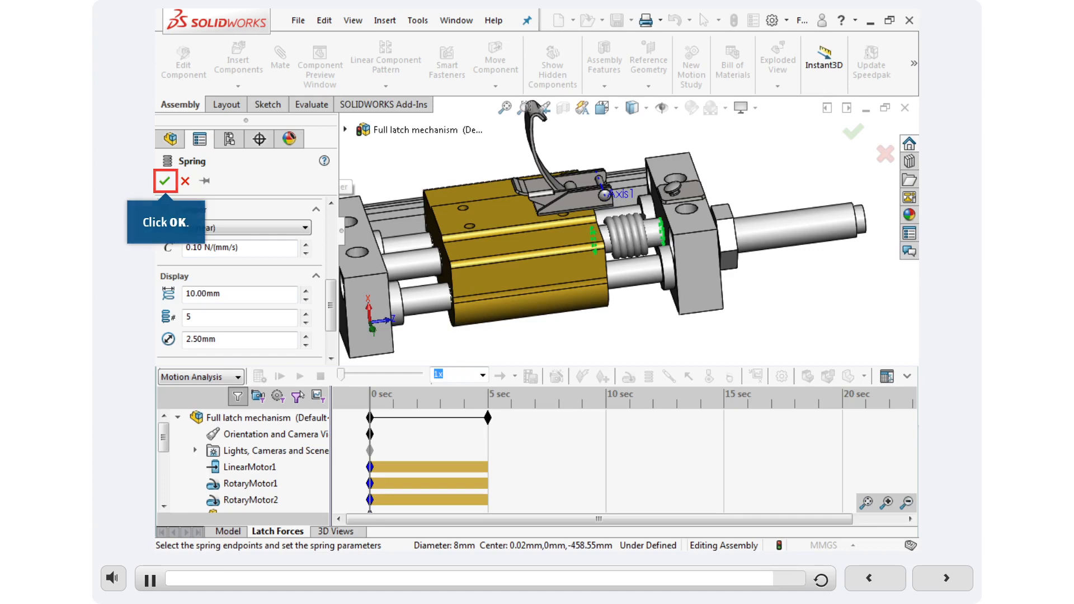
click(162, 182)
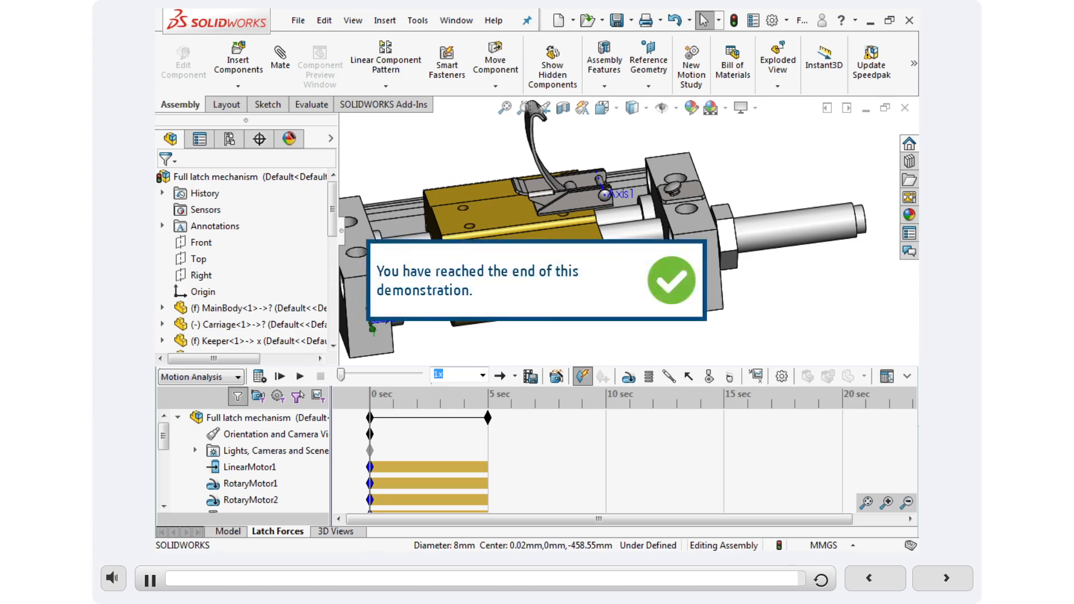
Advance to the practice simulation and add a rotary motor about the Series Lever's Axis1, driven by an Expression
click(944, 582)
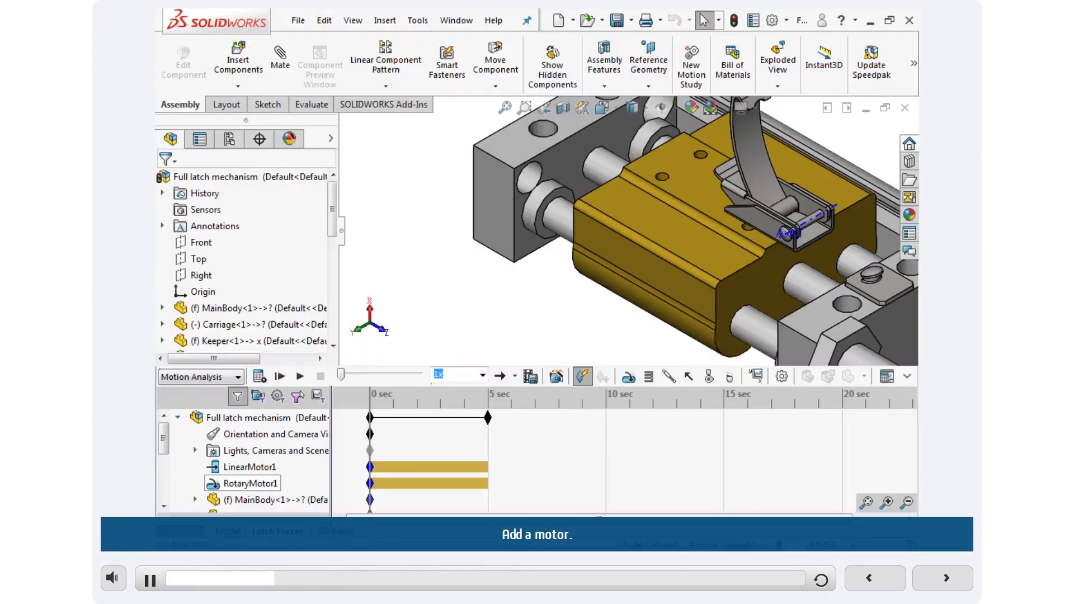
click(633, 378)
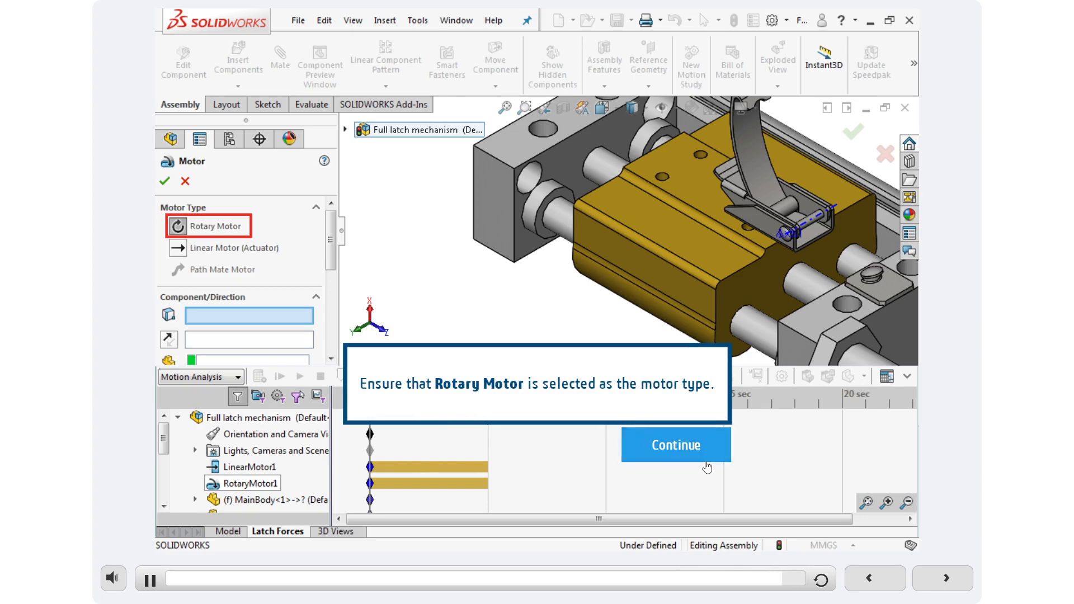
click(703, 456)
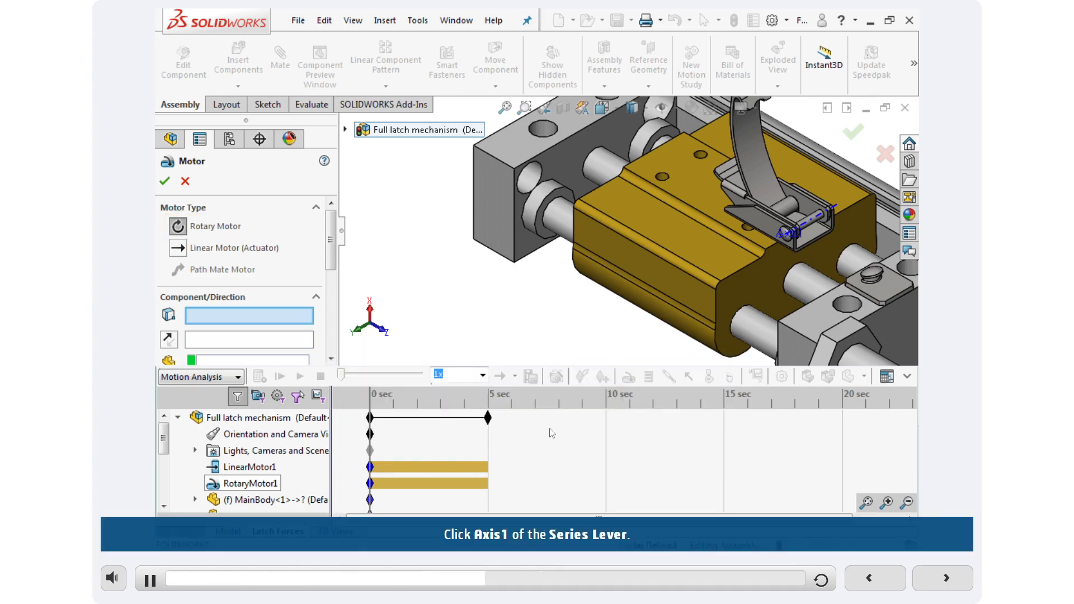
click(810, 220)
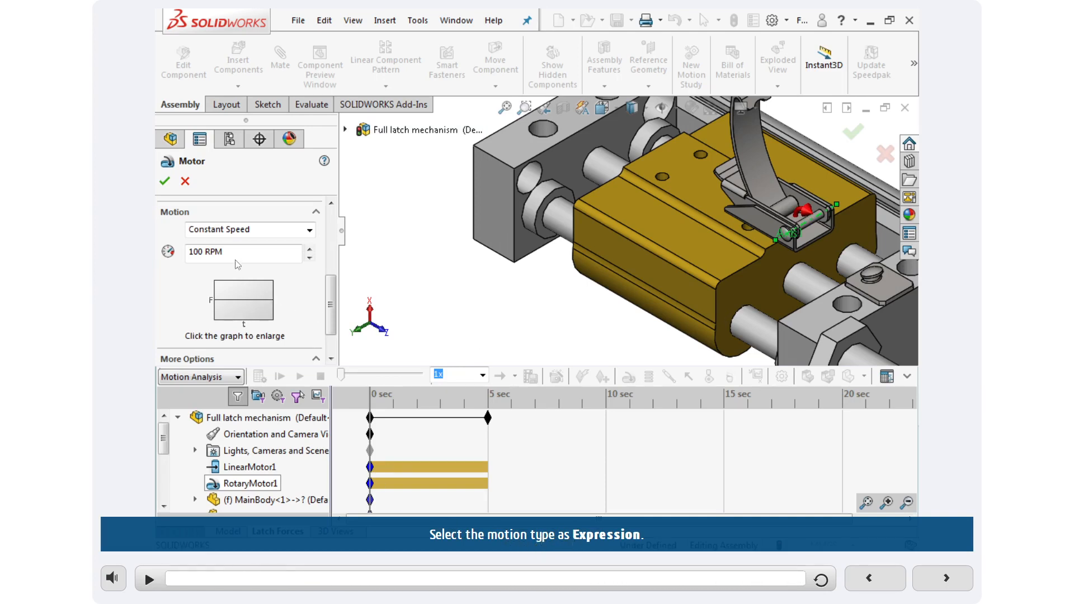
click(291, 237)
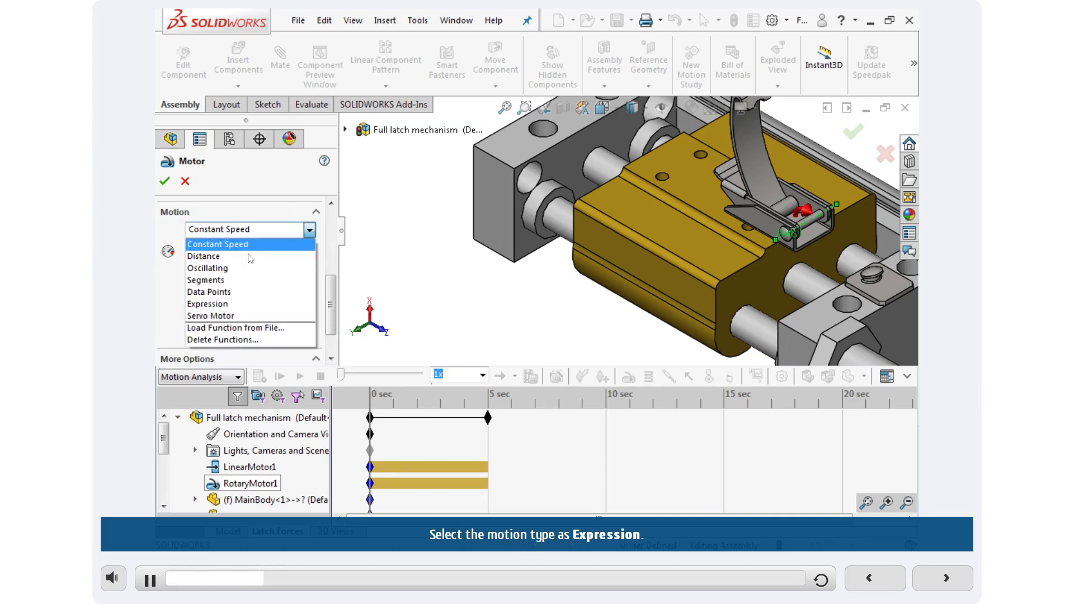
click(210, 304)
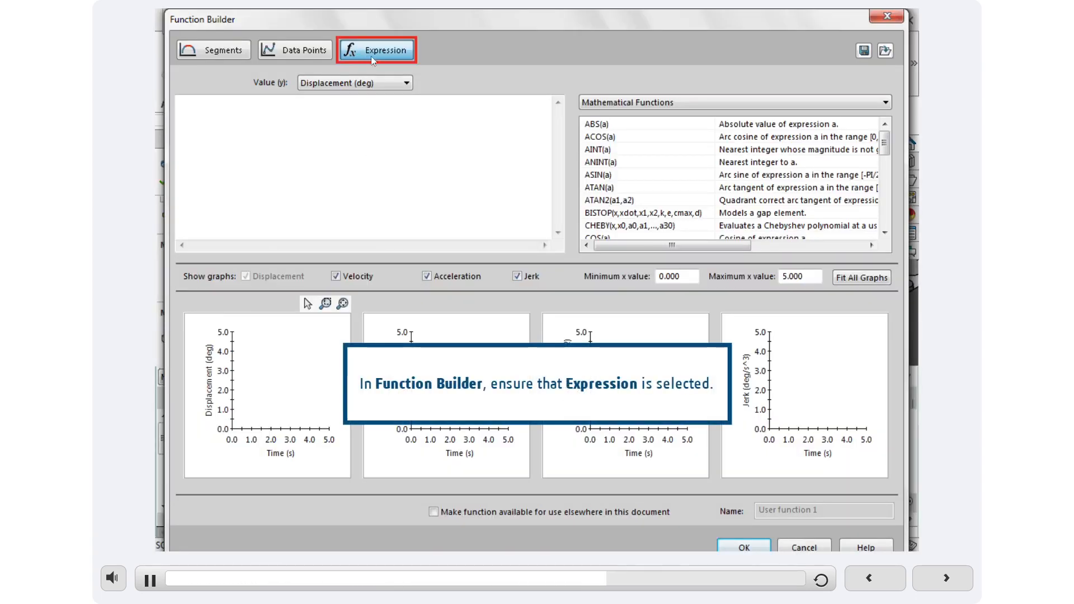
Keep Expression and Mathematical Functions selected and enter the displacement term STEP(Time,0,0,1,90)
click(686, 445)
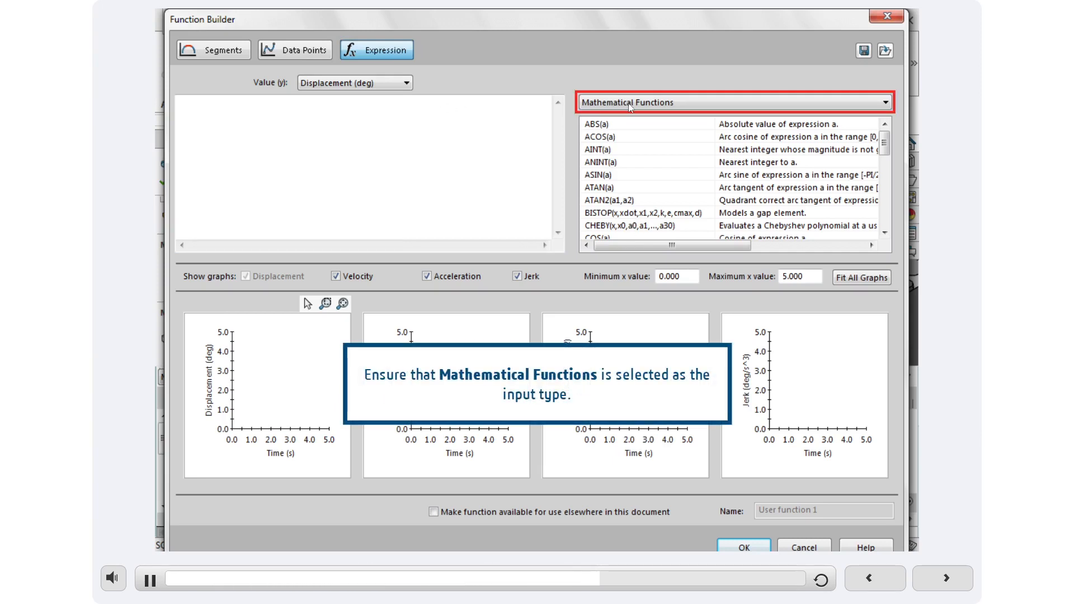
click(680, 447)
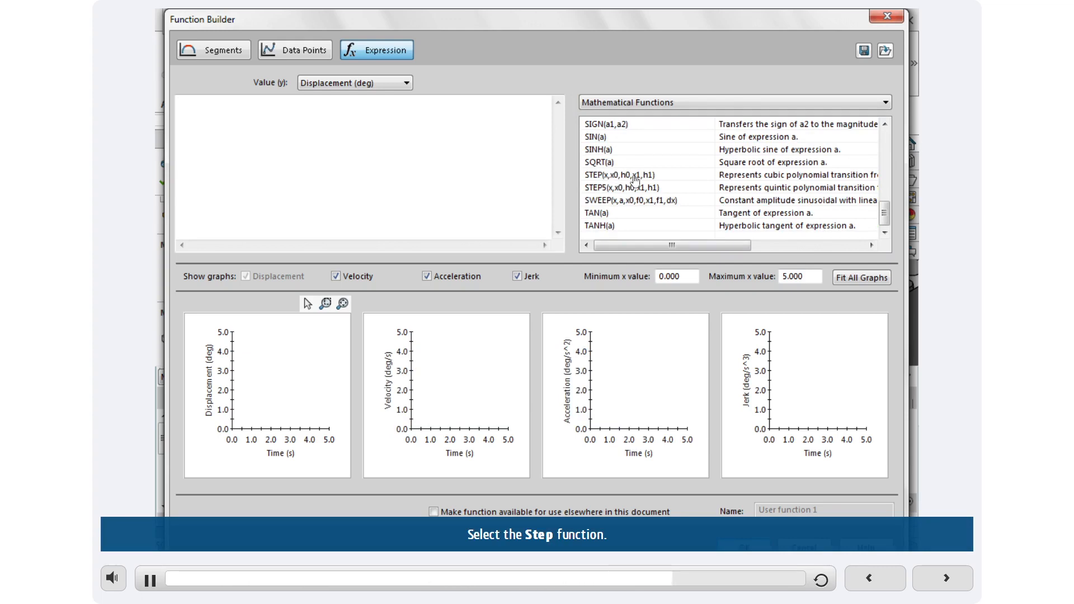
double_click(625, 176)
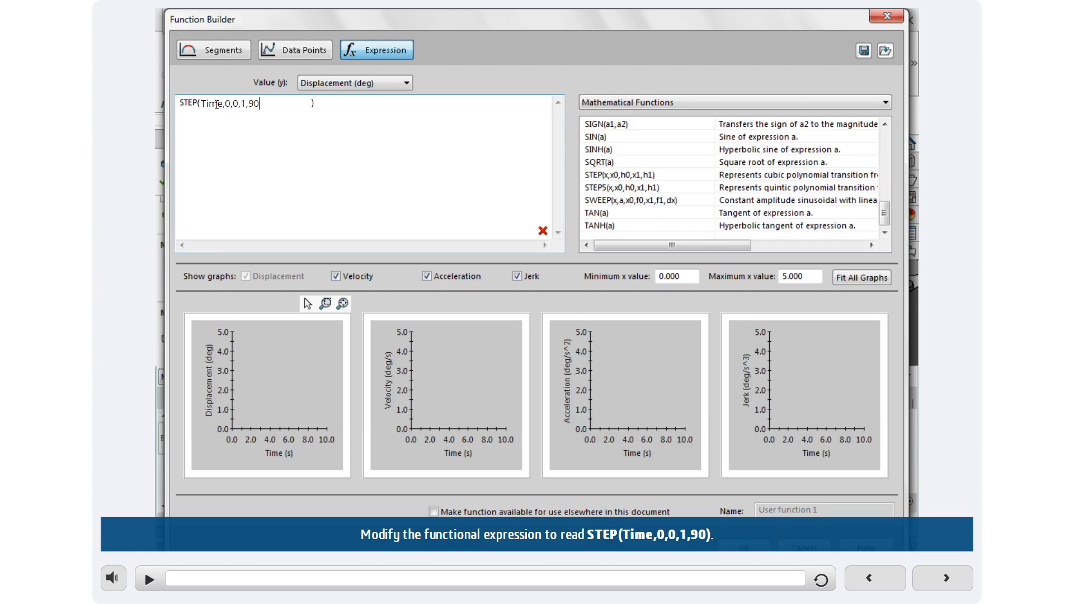
key(Return)
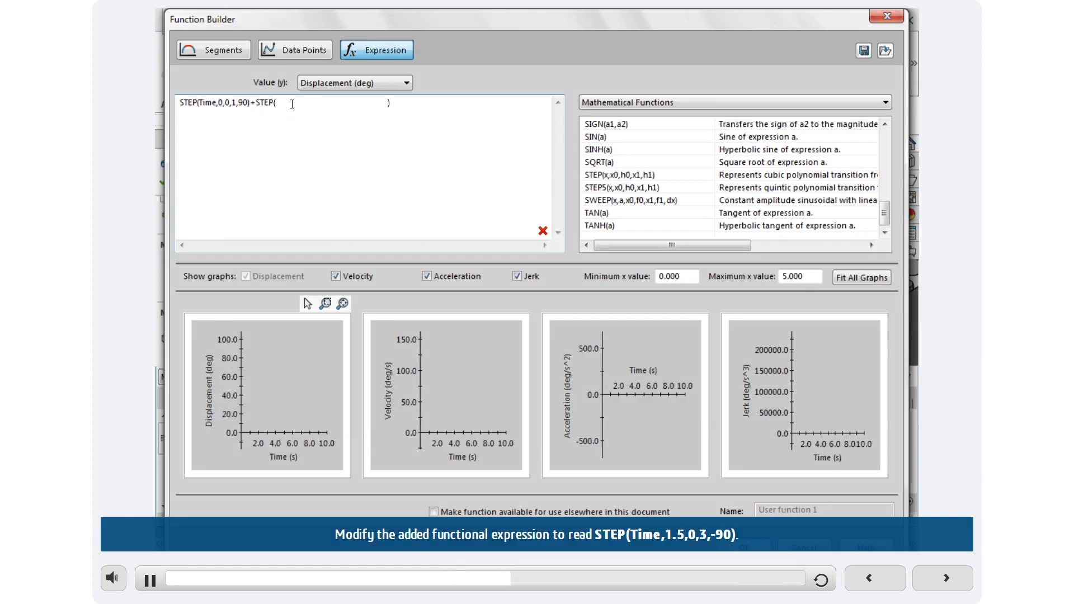
Define the added expression term as STEP(Time,1.5,0,3,-90), then accept the function and the rotary motor
text(Time,1.5,0,3,-90)
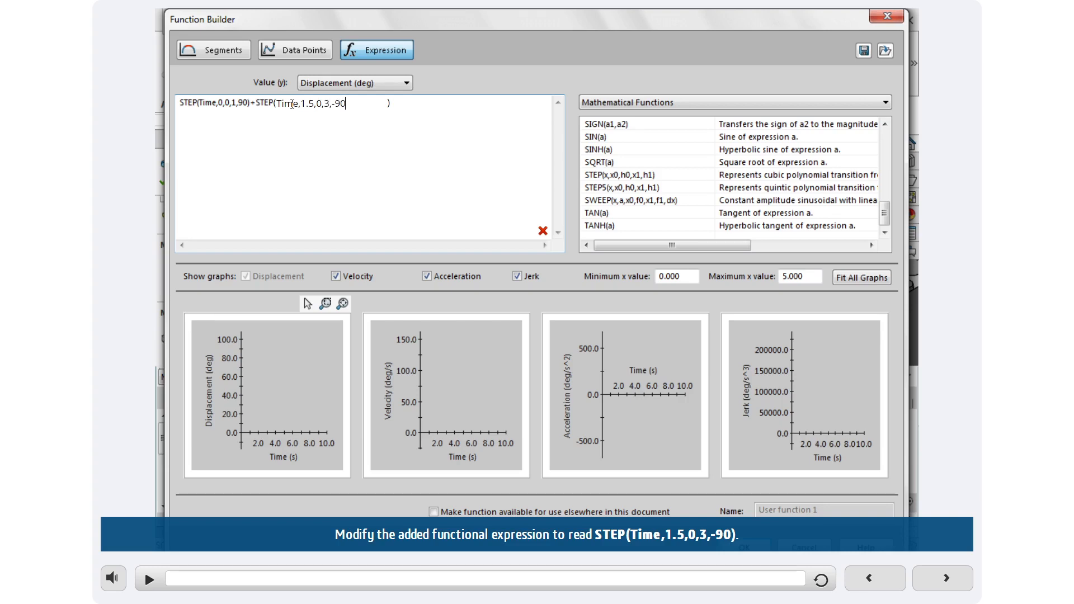
key(Return)
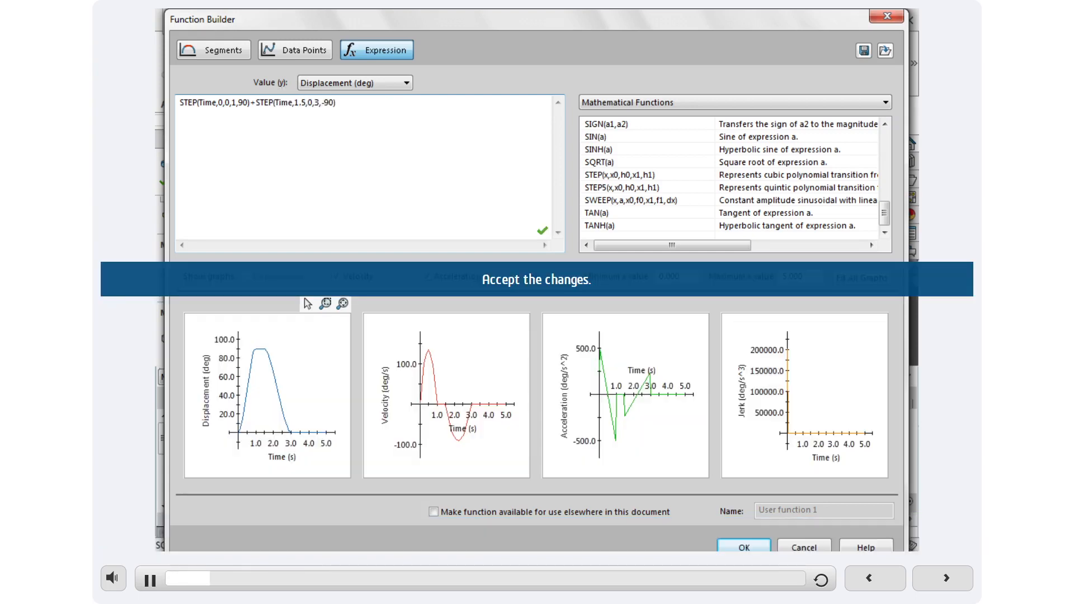
click(744, 548)
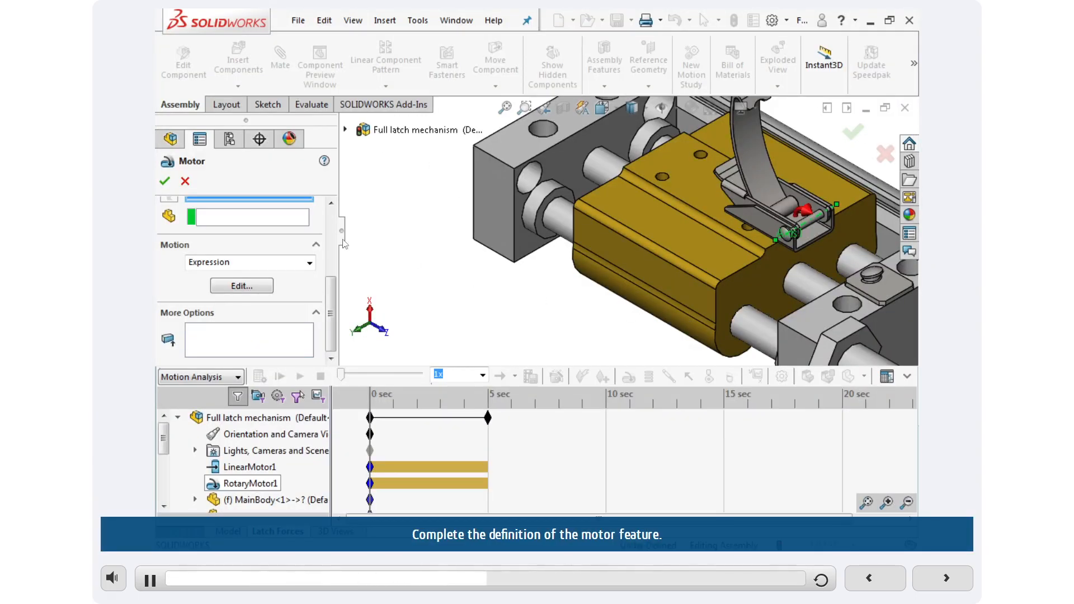
click(165, 181)
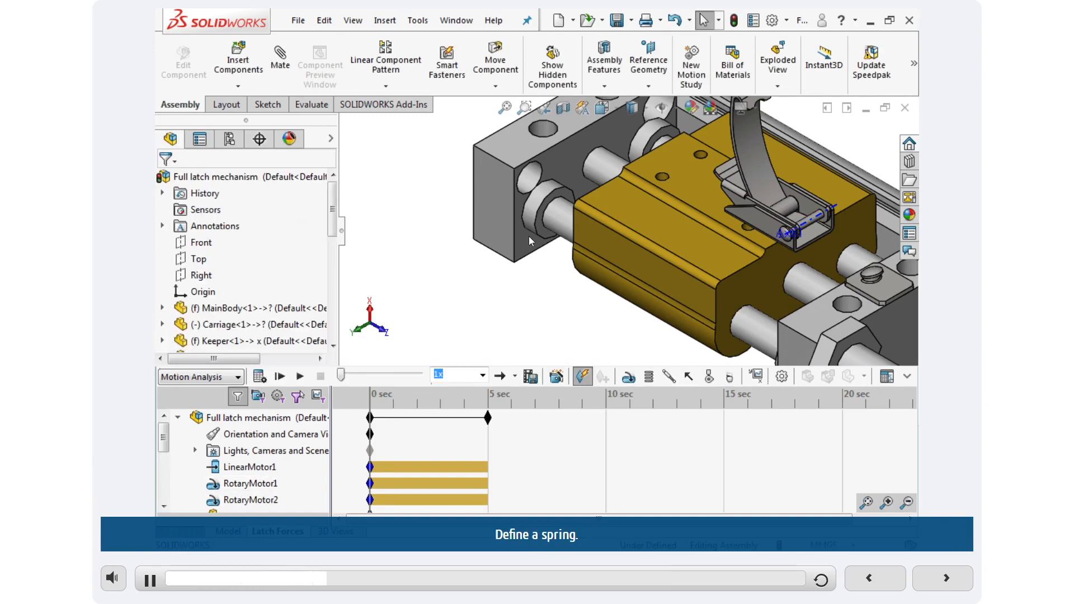
Start a spring definition, keep the linear force exponent, and set the spring constant to 10.00 N/mm
click(650, 378)
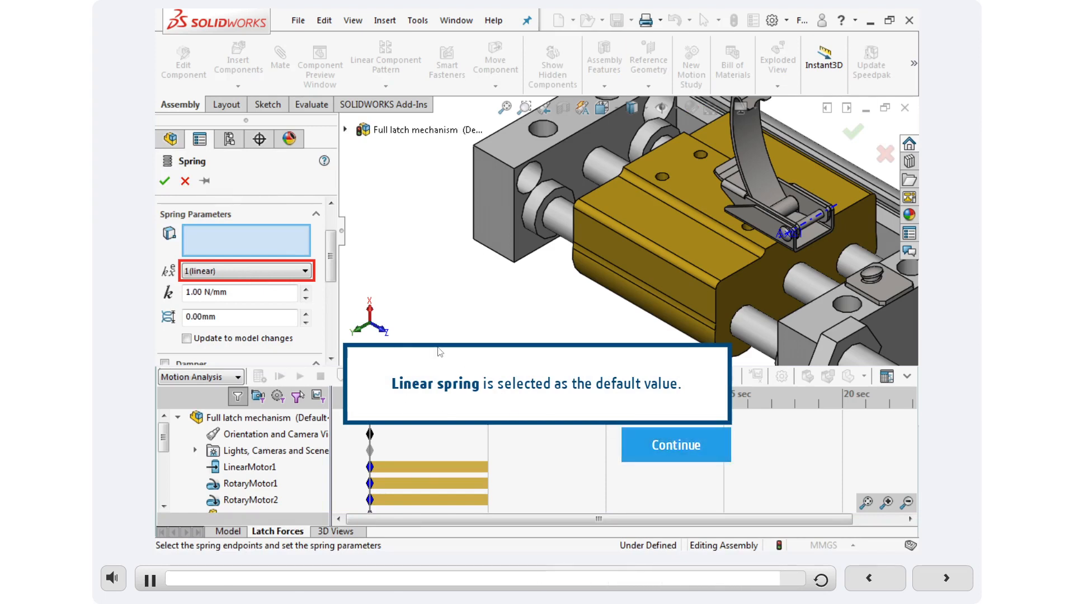
click(674, 442)
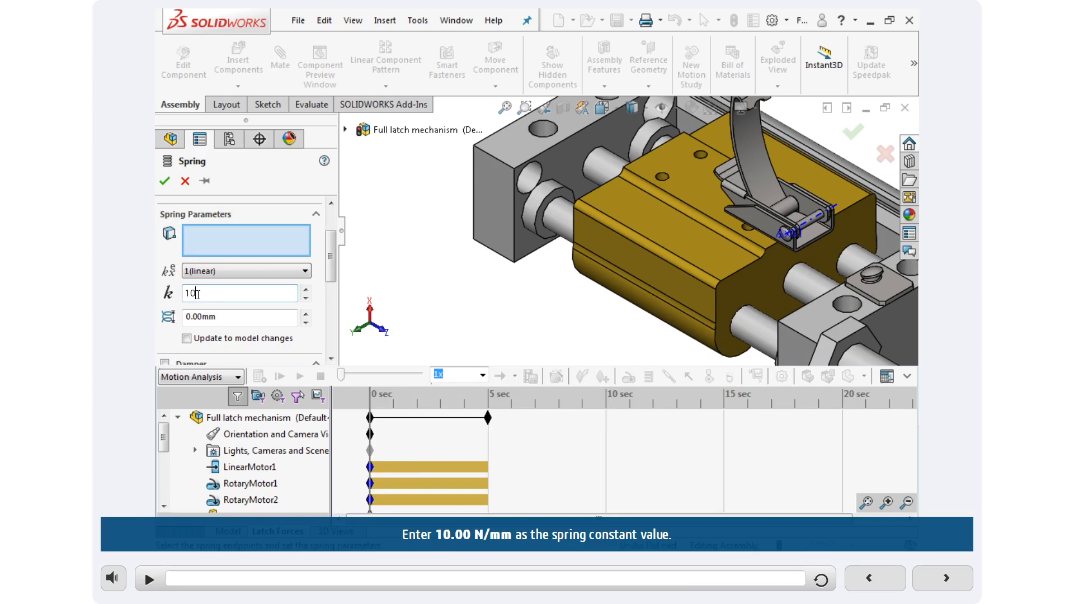
key(Return)
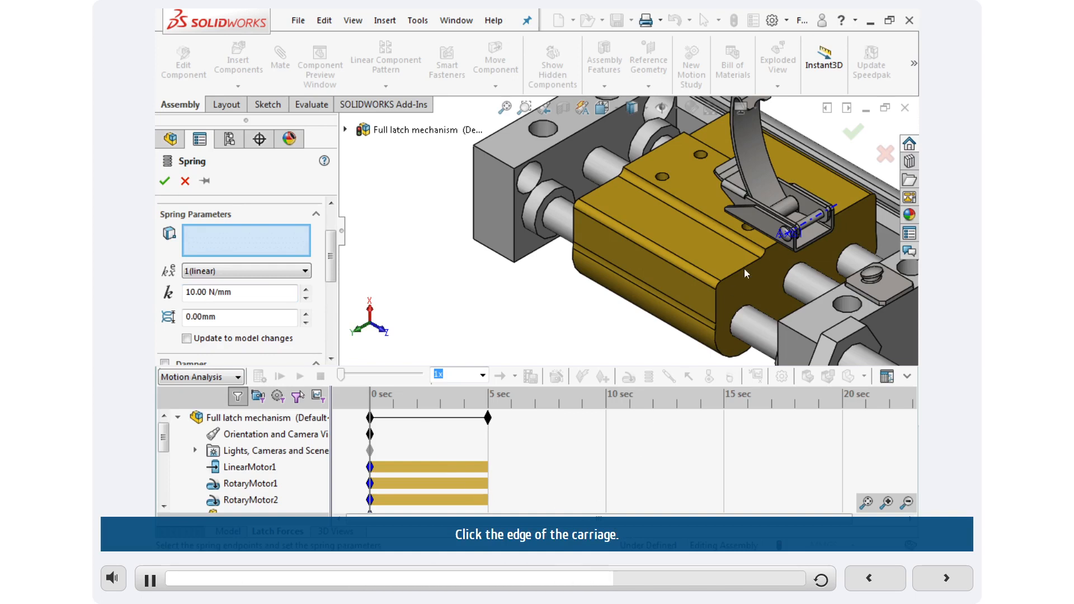
Attach the spring between the carriage edge and the main body edge, keeping the default free length
click(794, 274)
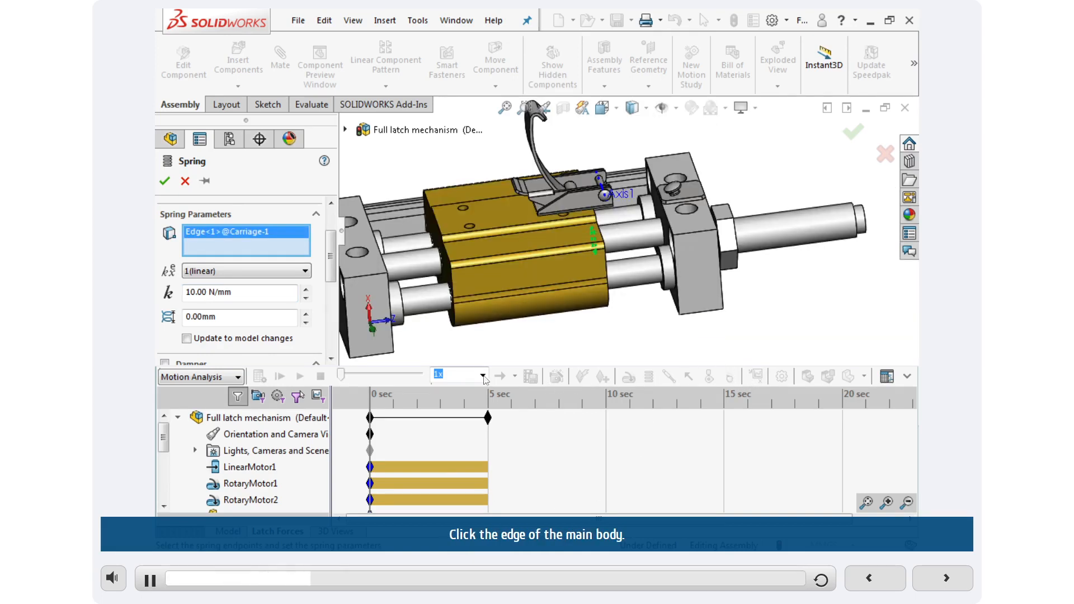
click(655, 304)
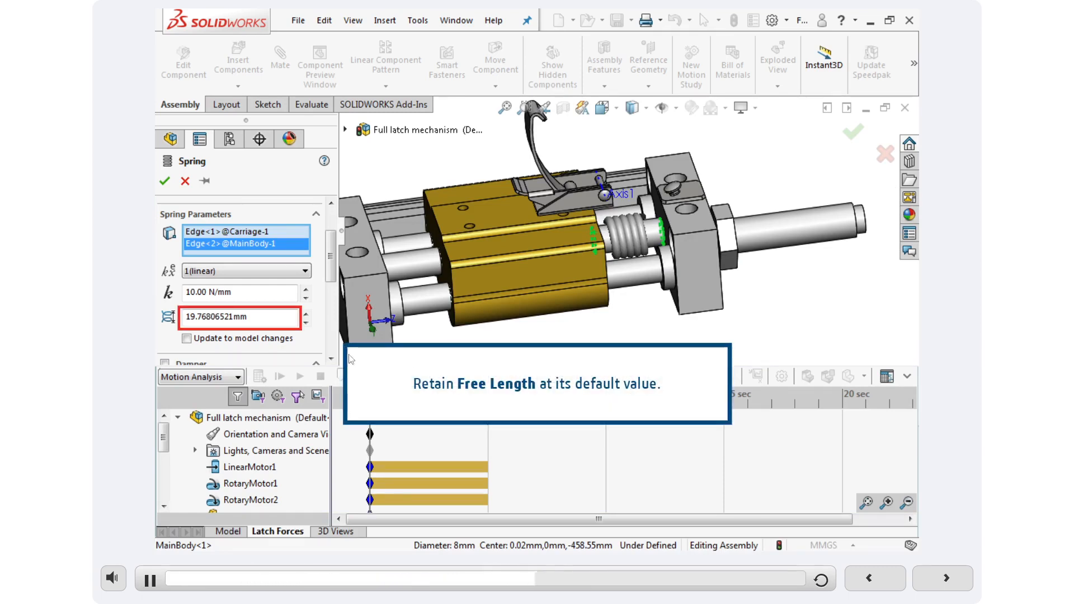
click(659, 446)
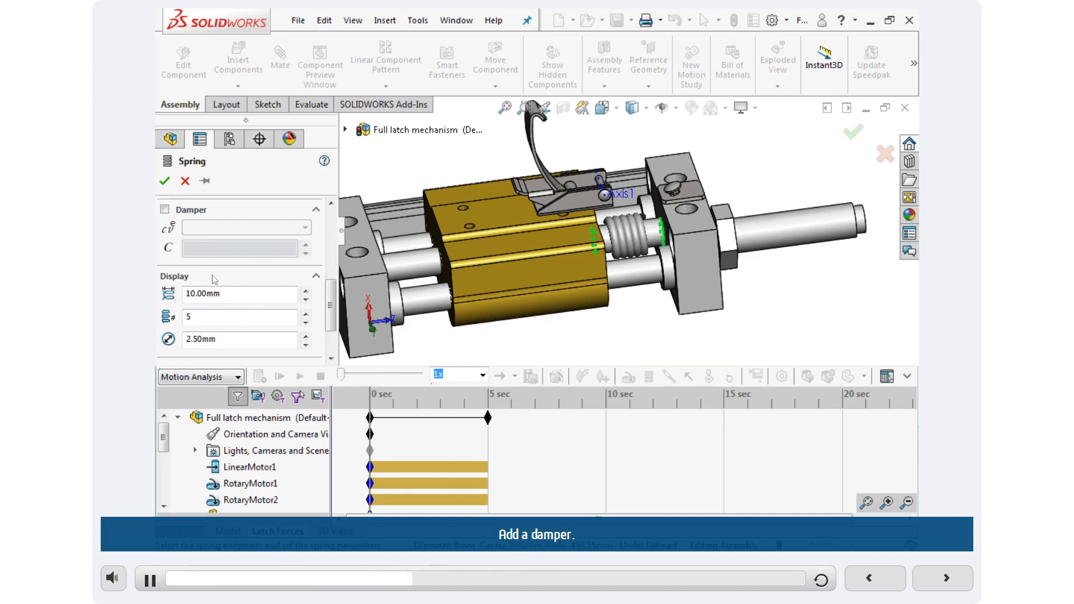
Add a linear damper with a damping constant of 0.10 N/(mm/s) and accept the spring
click(165, 210)
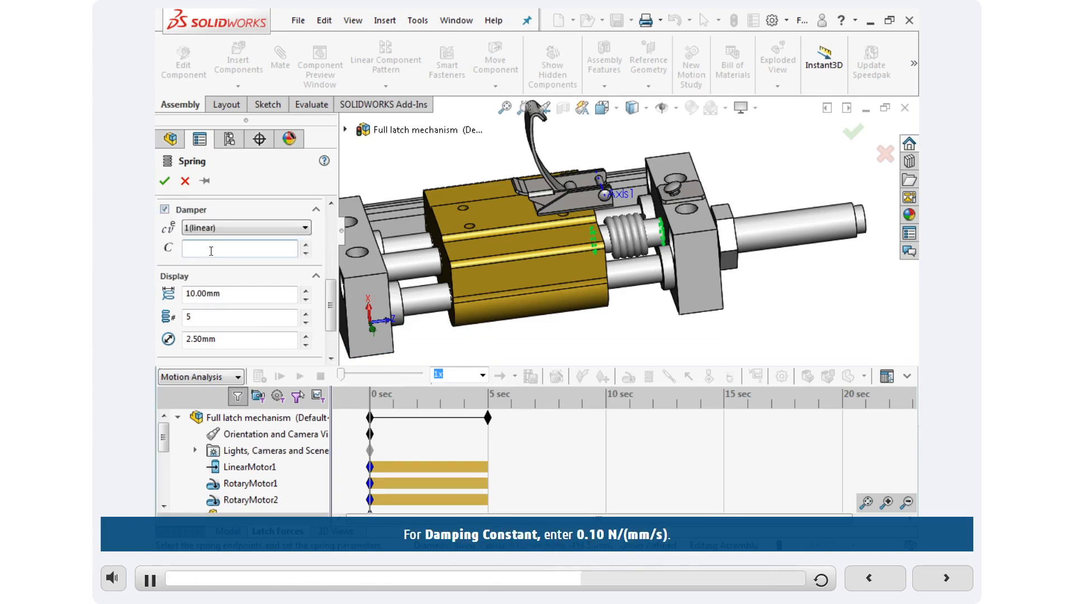
text(0.1)
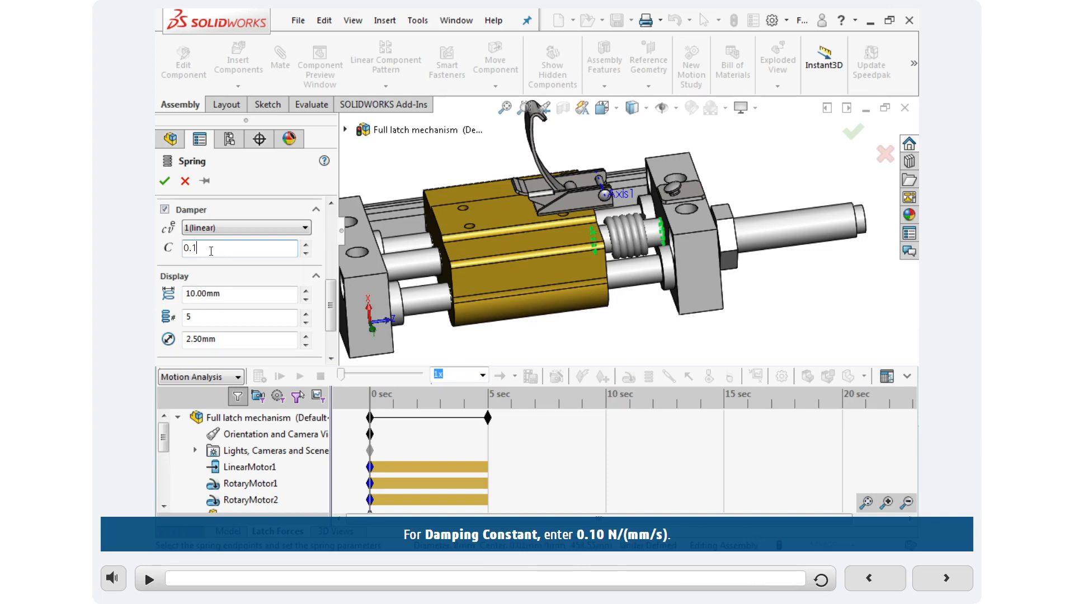
text(0)
key(Return)
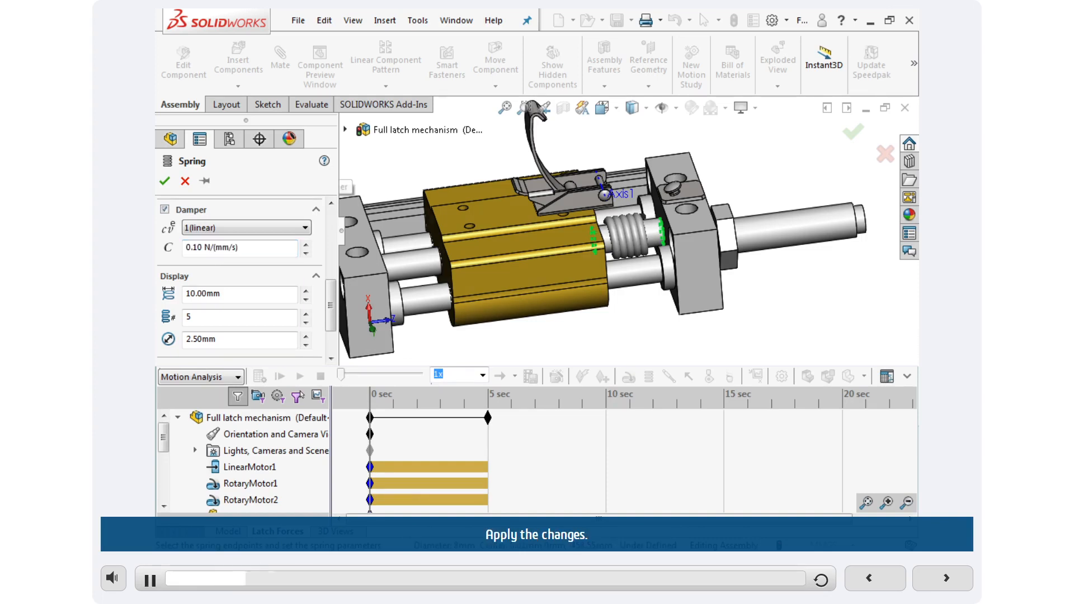
click(166, 181)
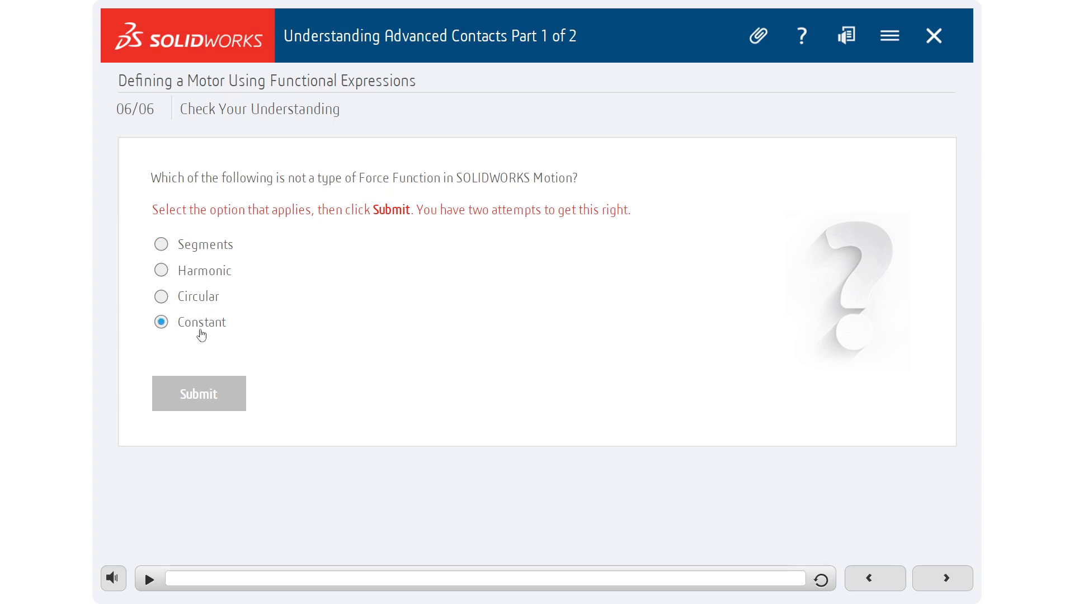
Answer the force function question with Circular and submit it
click(208, 298)
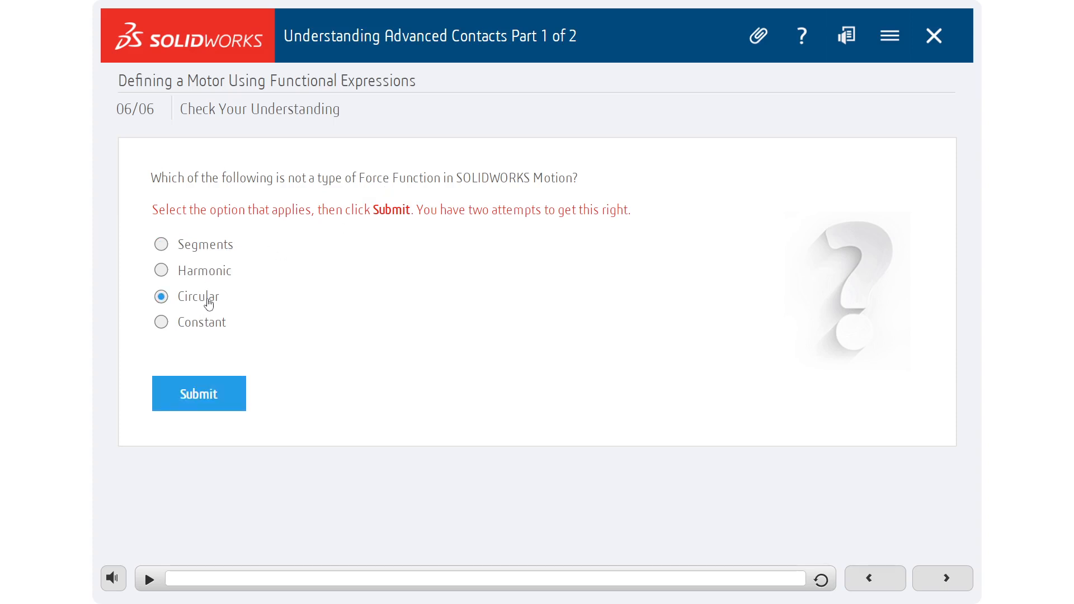
click(211, 398)
click(626, 356)
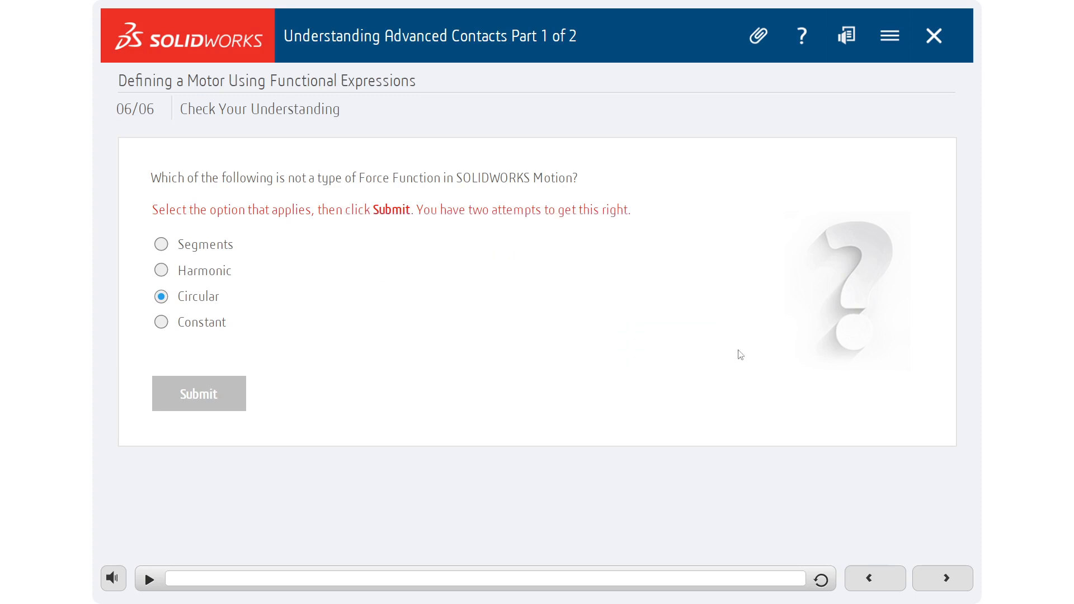
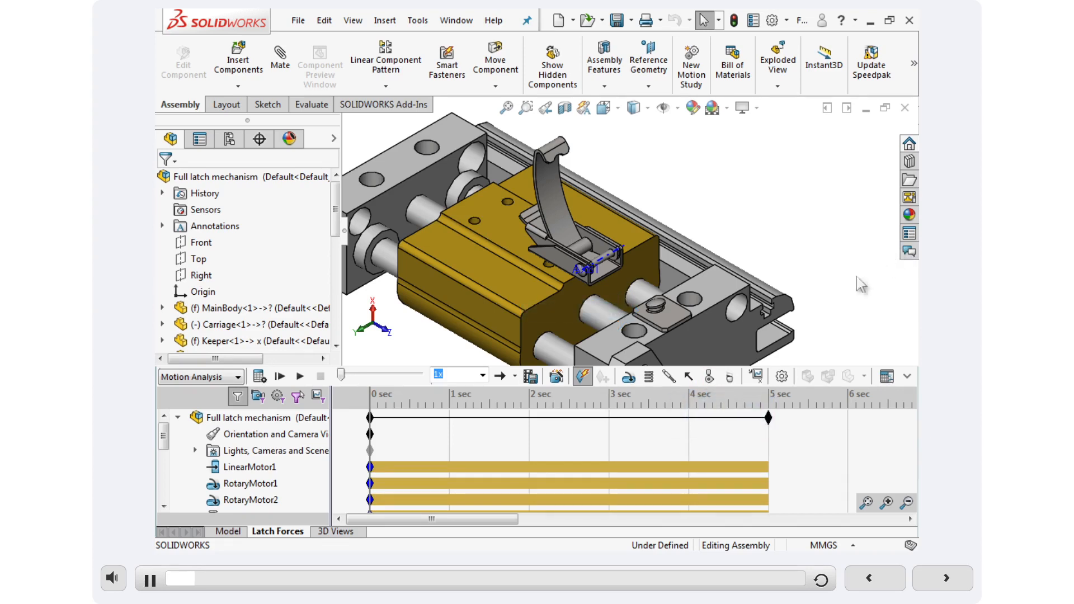
Define a solid-body contact between the latch arm J_Spring, the Series Lever and the Keeper
click(709, 377)
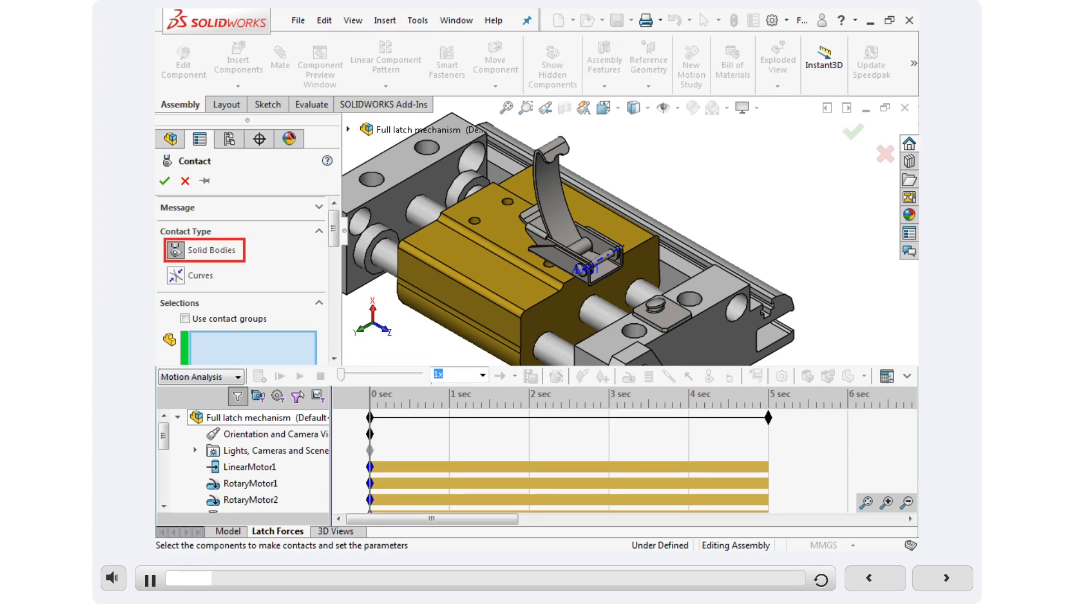
click(334, 274)
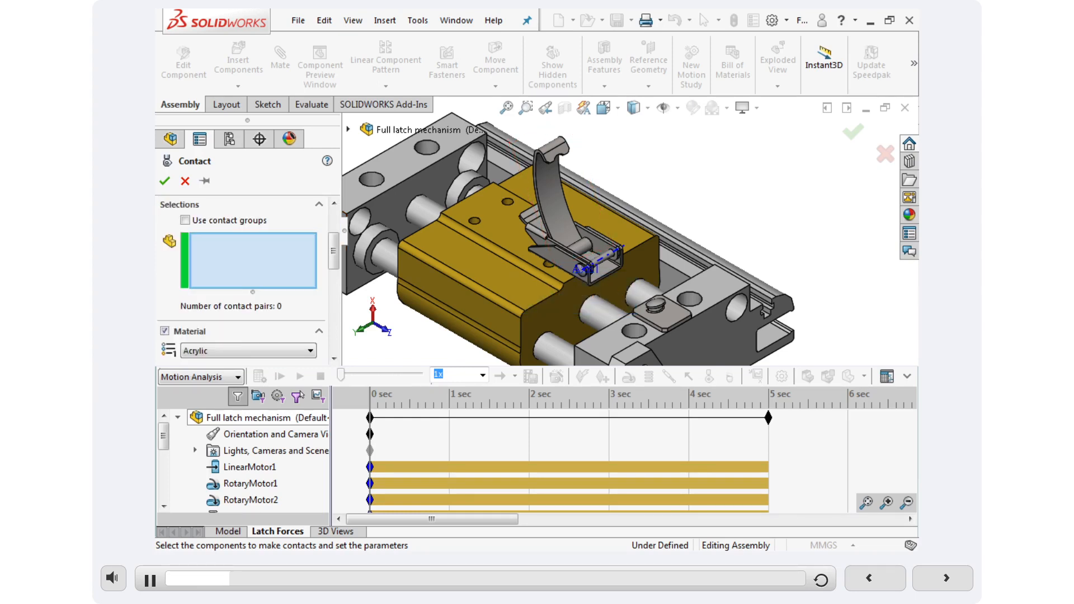
click(559, 223)
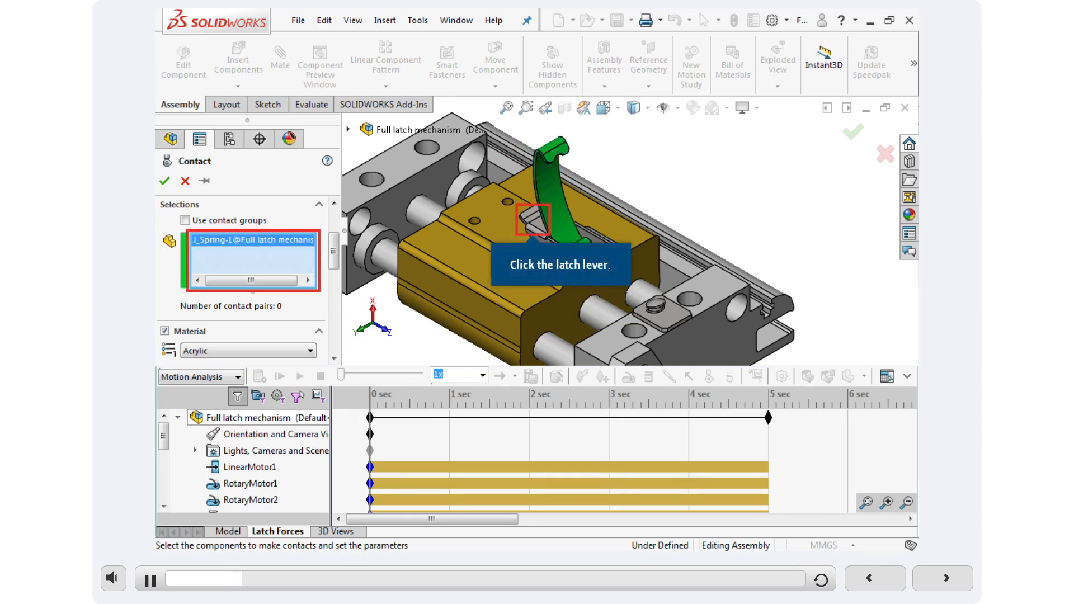
click(536, 218)
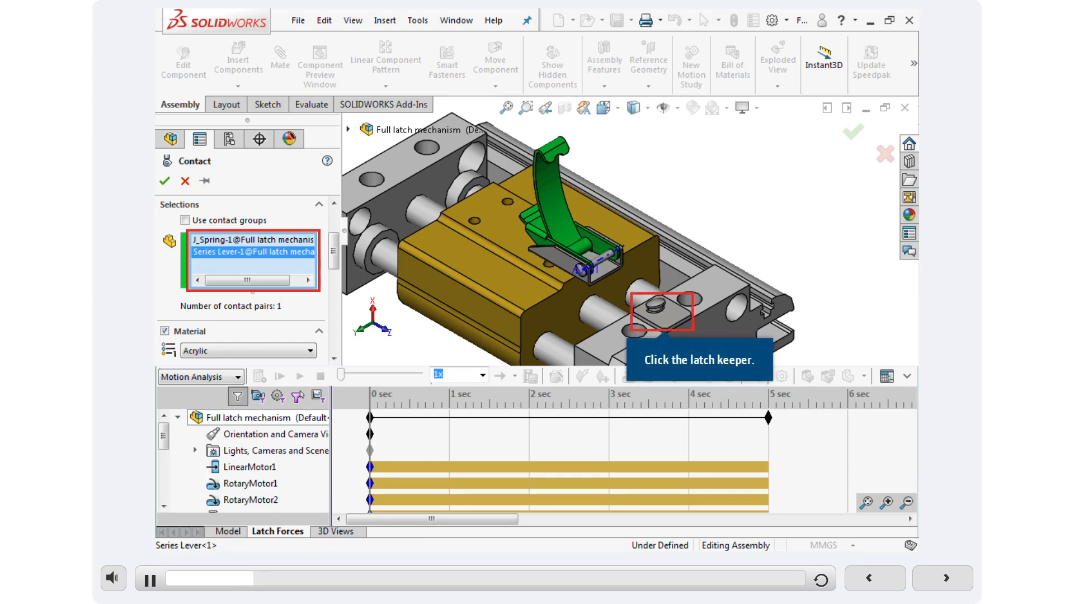
click(666, 319)
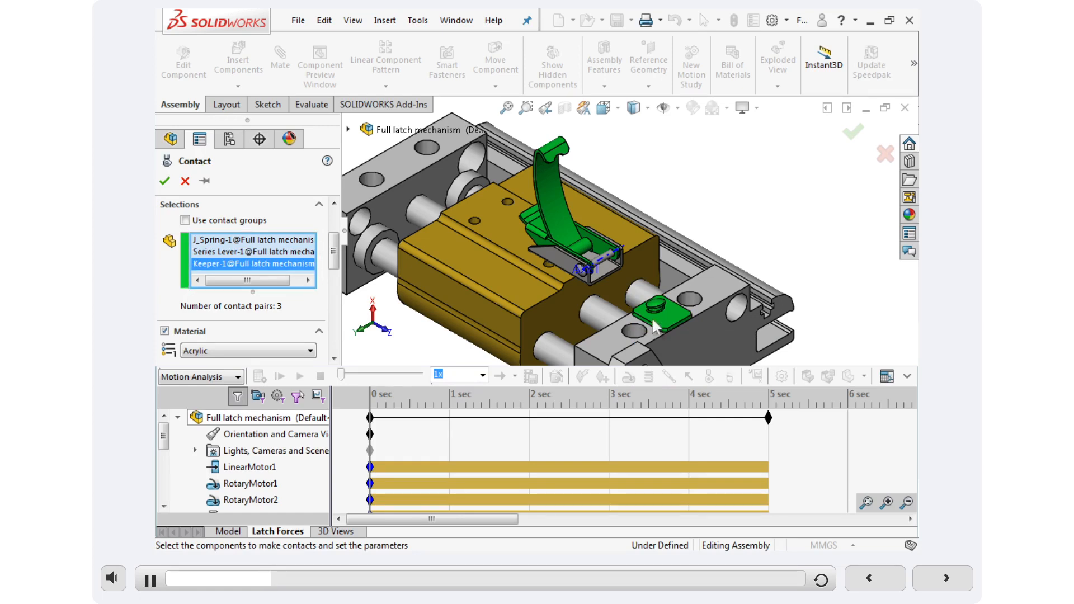
click(334, 303)
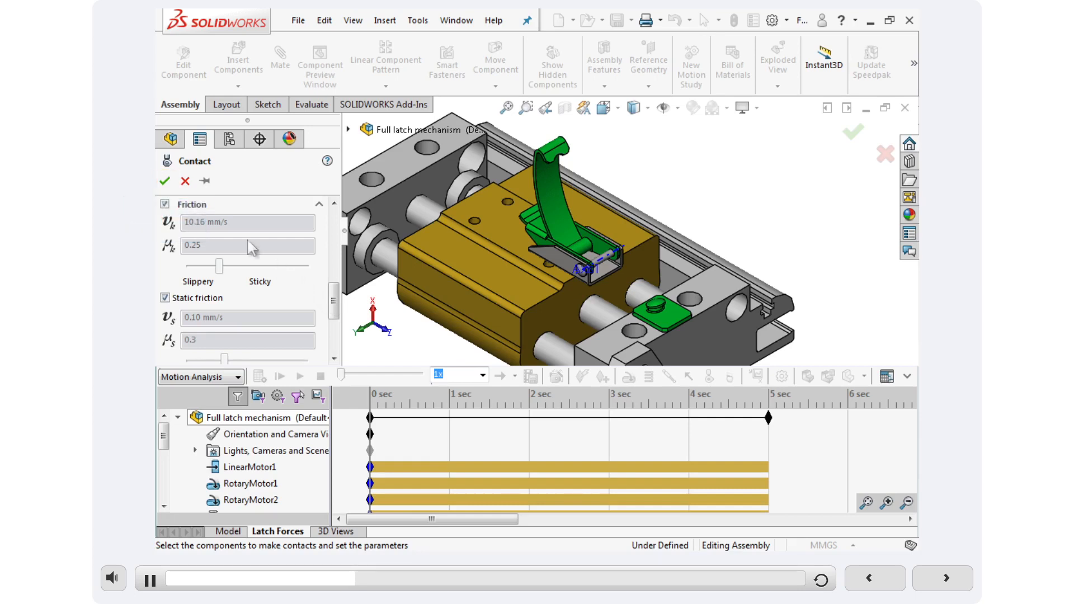
click(164, 180)
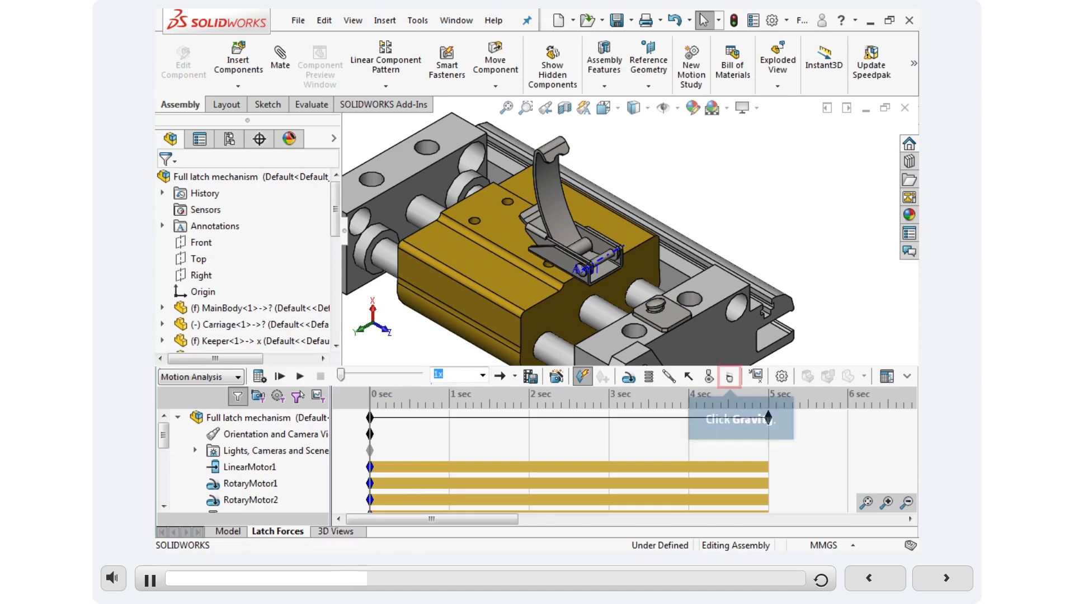
Add gravity of 9806.65 mm/s^2 acting in the negative X direction
click(729, 377)
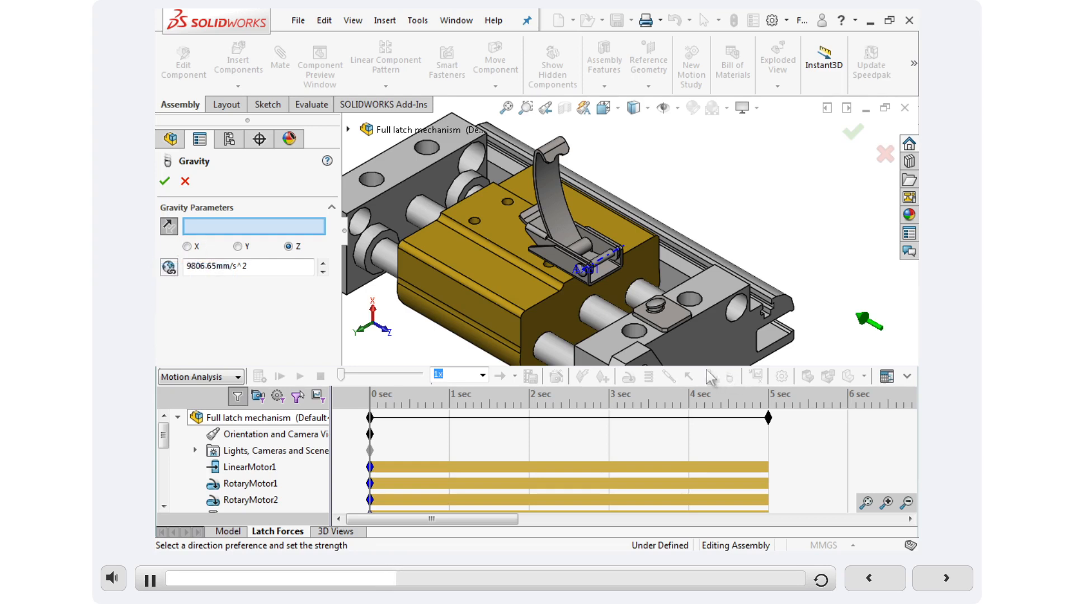
click(187, 246)
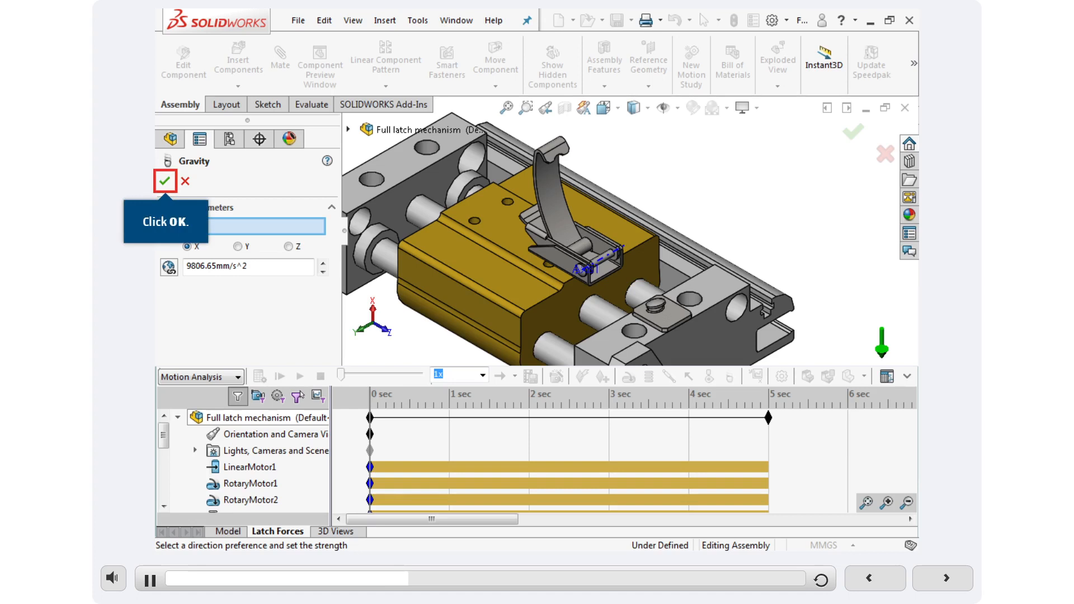
click(165, 181)
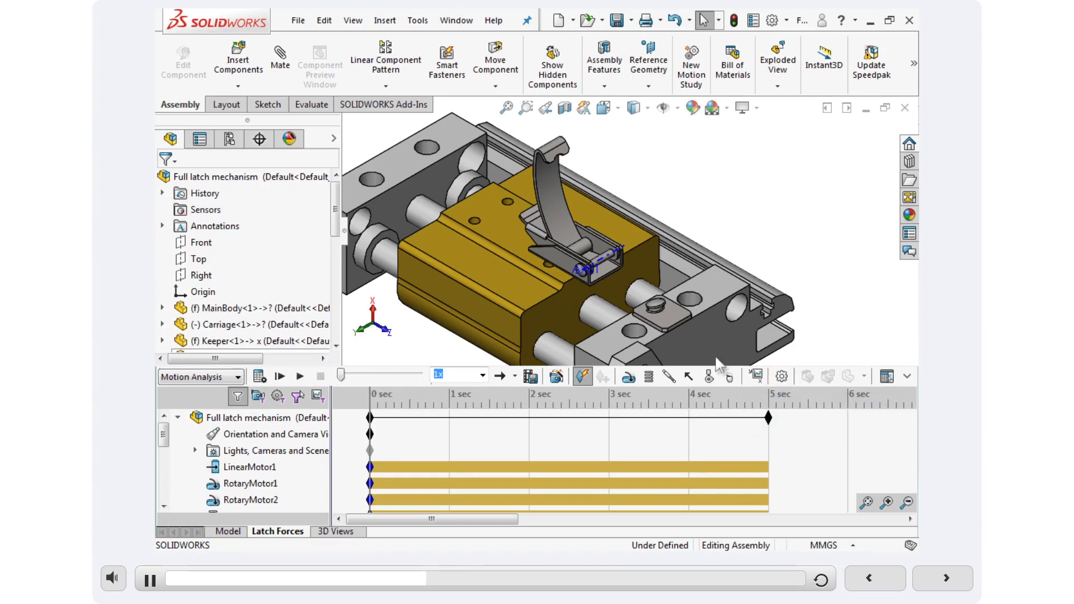
Adjust the 3D contact resolution in the motion study properties, accept them and calculate the Latch Forces study
click(781, 376)
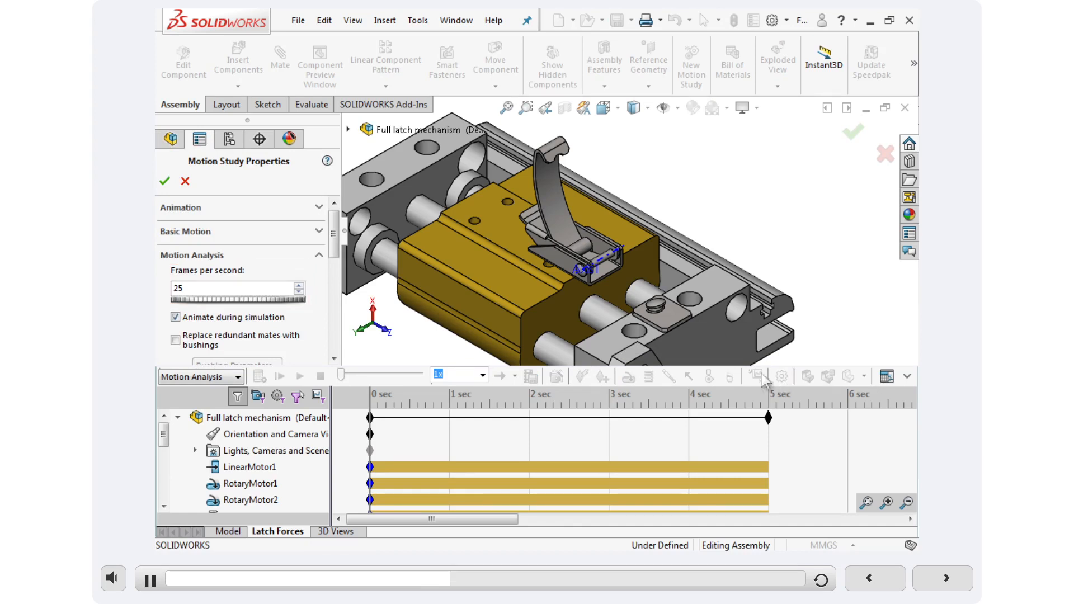
click(334, 310)
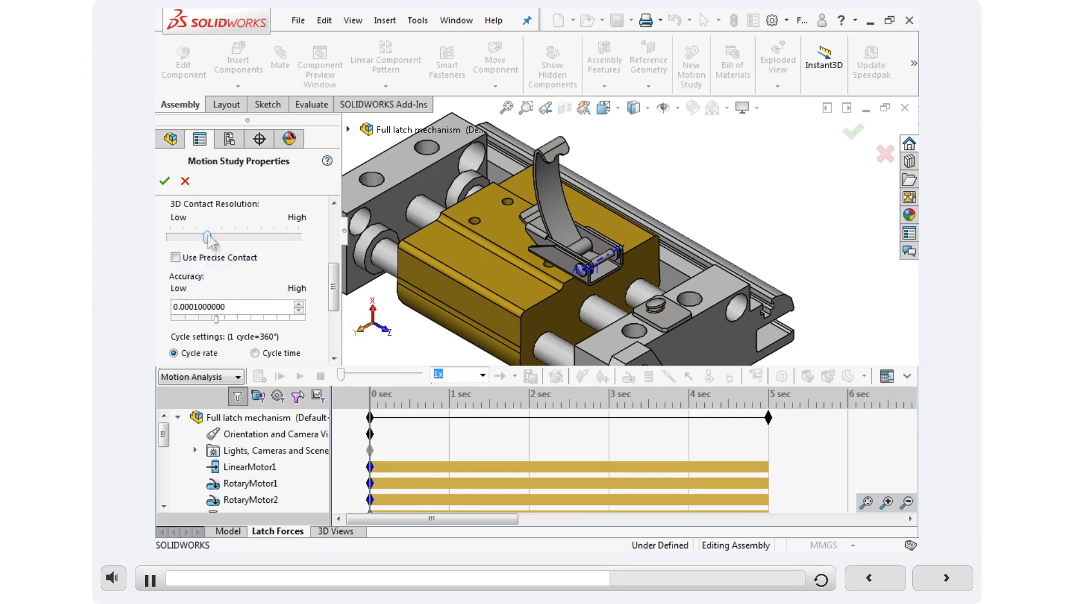
drag(208, 237, 170, 237)
scroll(240, 280, down, 3)
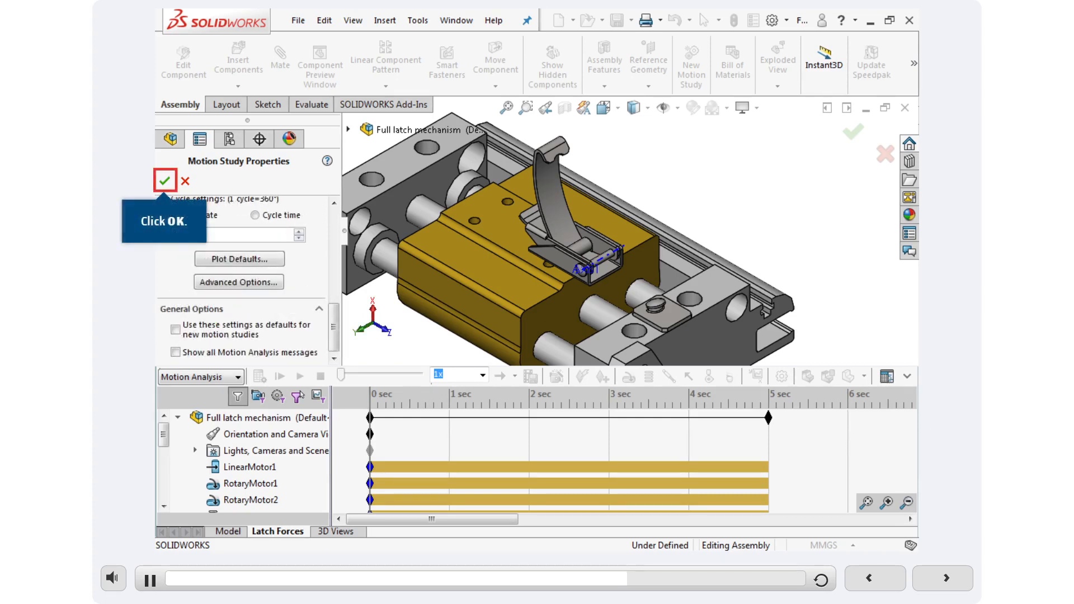
click(164, 180)
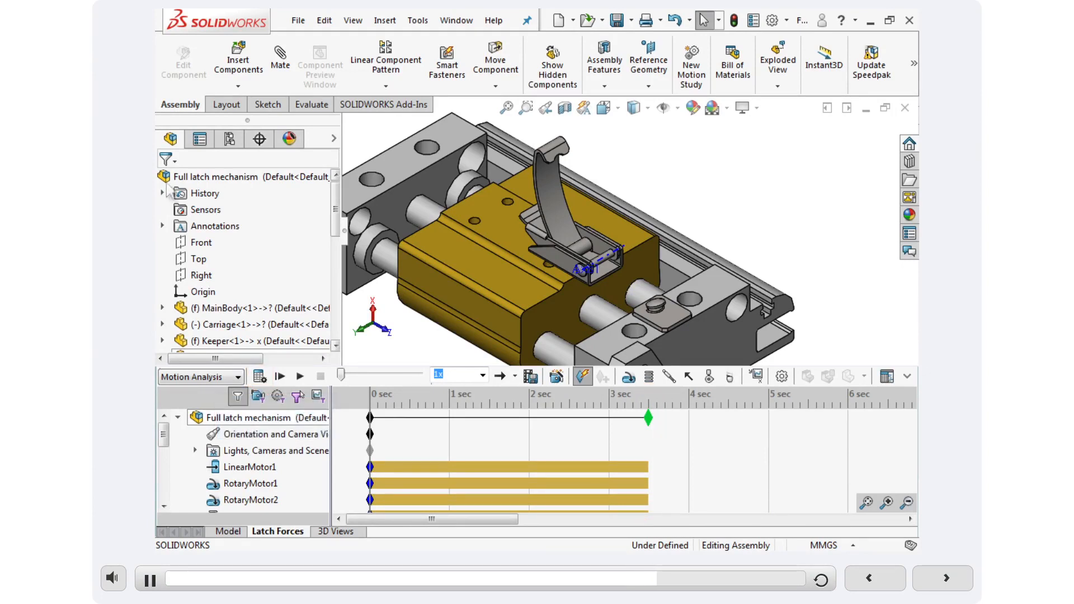
click(259, 378)
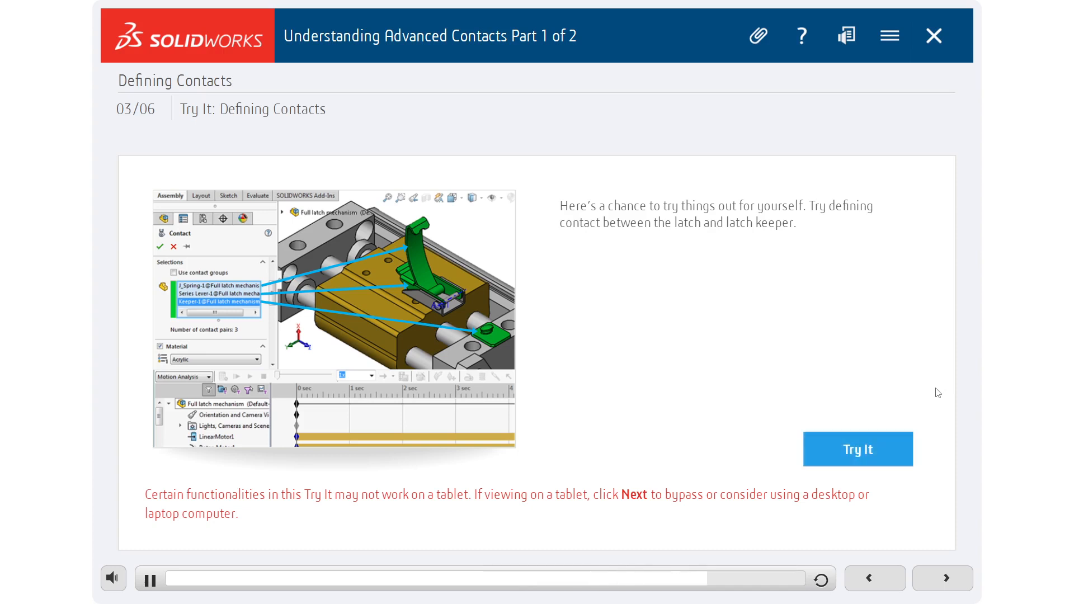
Start the contact practice and define solid-body contact between the latch arm, lever and keeper, keeping Steel (Dry) materials and default friction
click(891, 448)
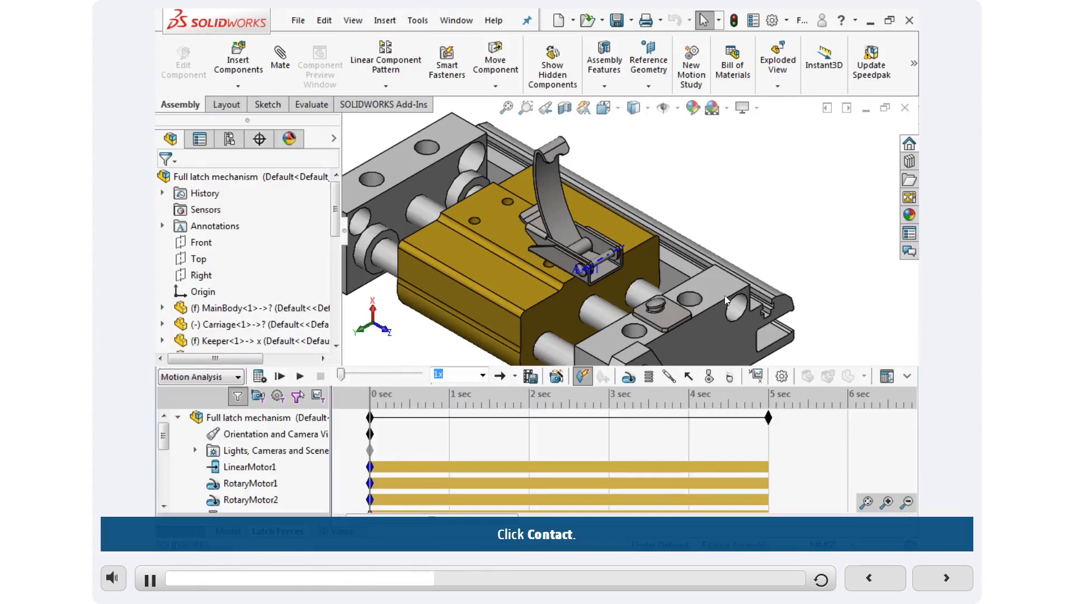
click(708, 378)
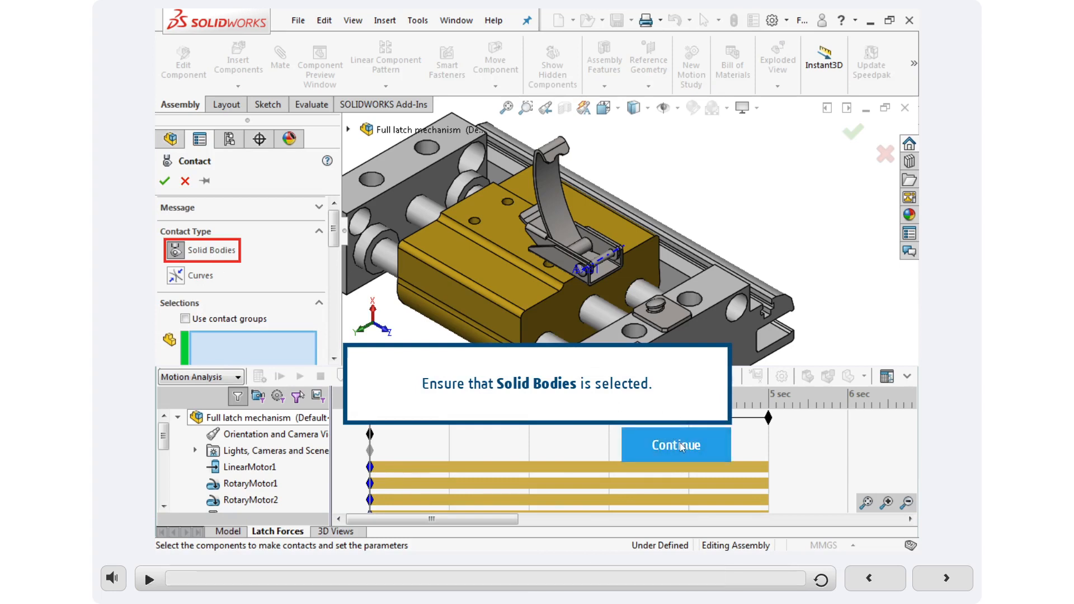
click(676, 445)
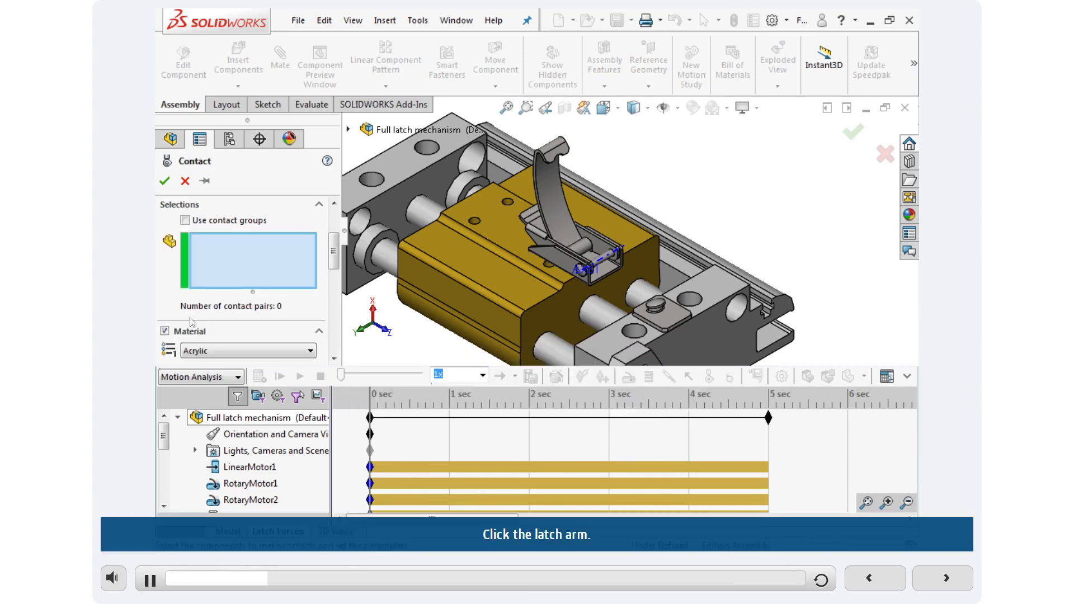
click(579, 278)
click(535, 222)
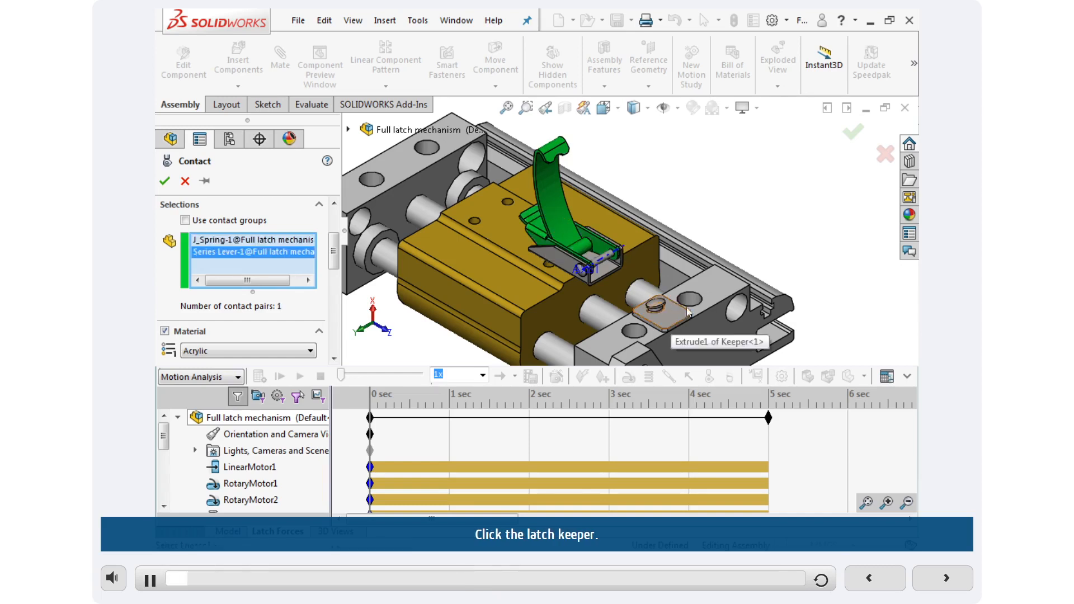
click(686, 309)
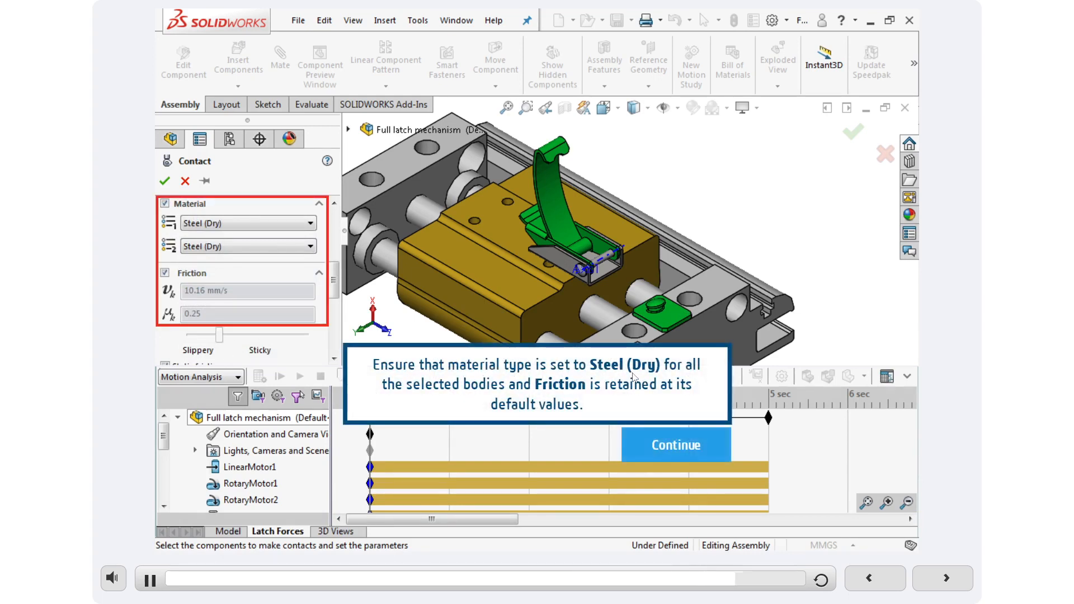
click(683, 449)
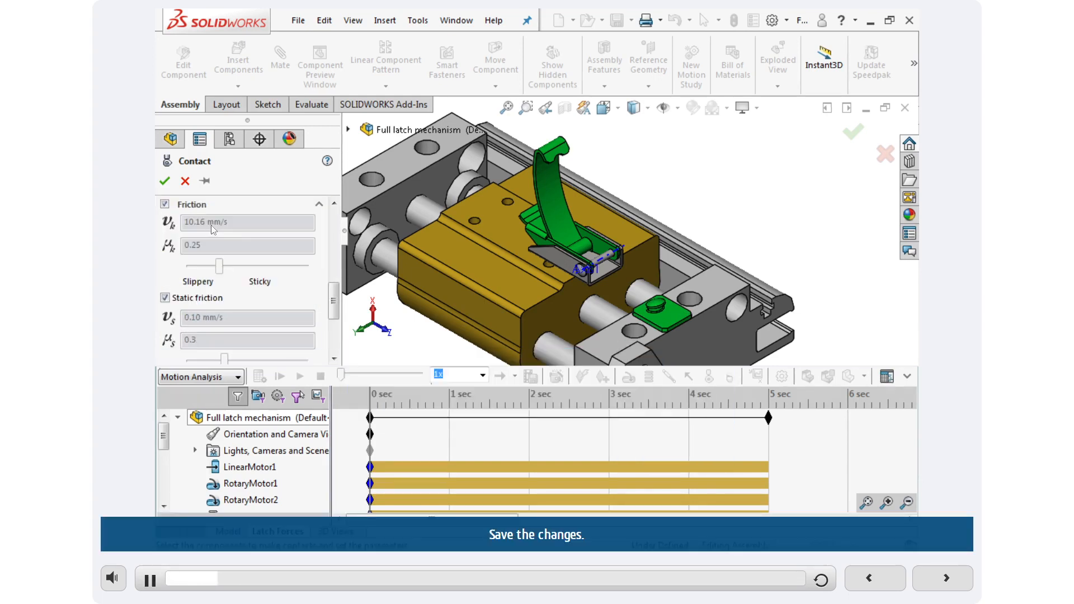
click(164, 181)
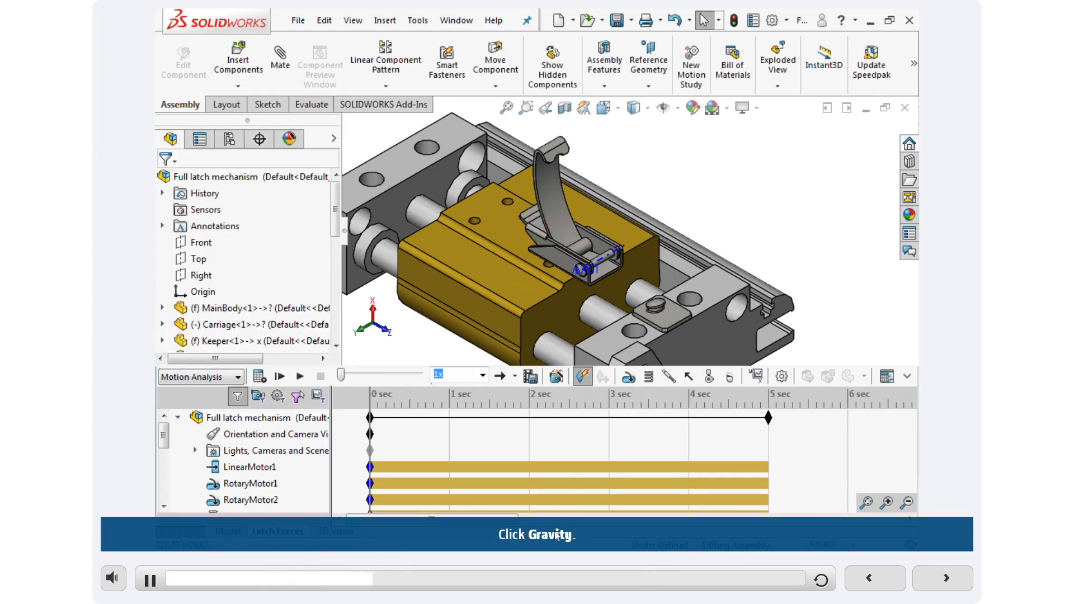
Define gravity in the negative X direction for the practice study, keeping 9806.65 mm/s^2
click(729, 379)
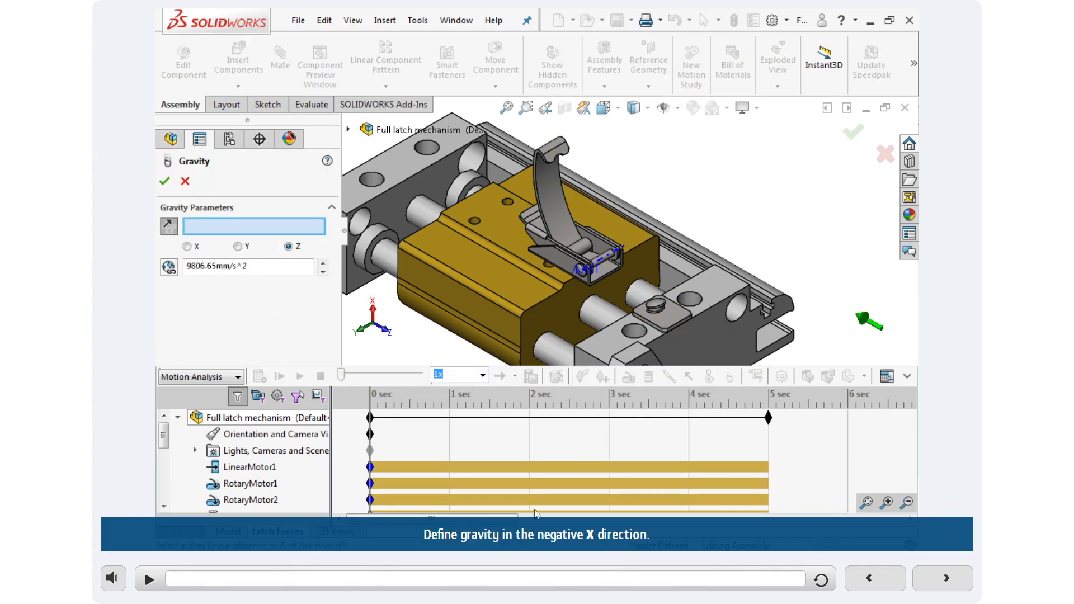
click(187, 246)
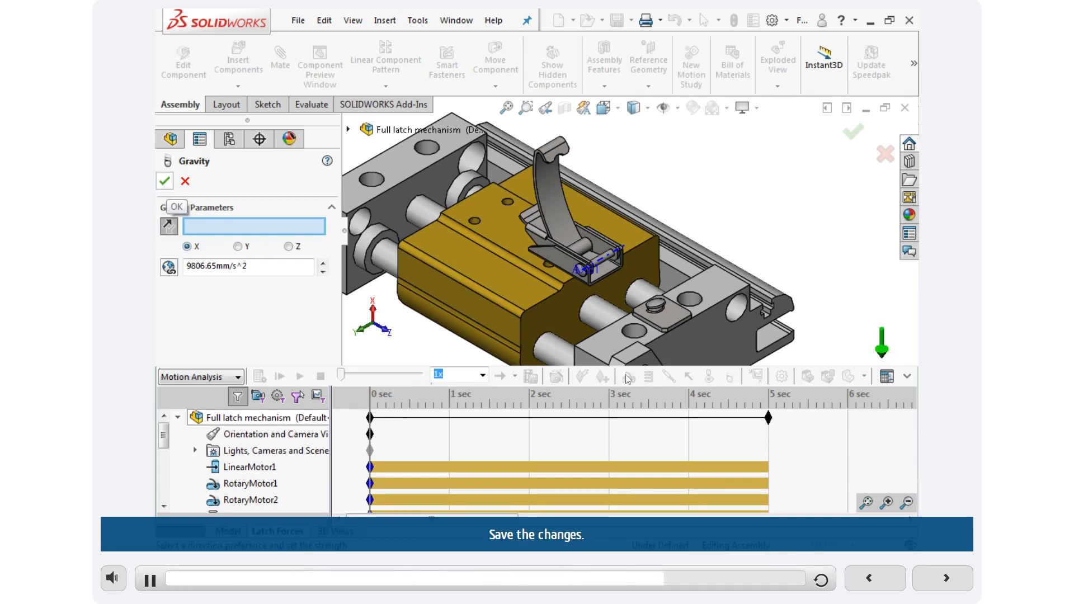
click(164, 181)
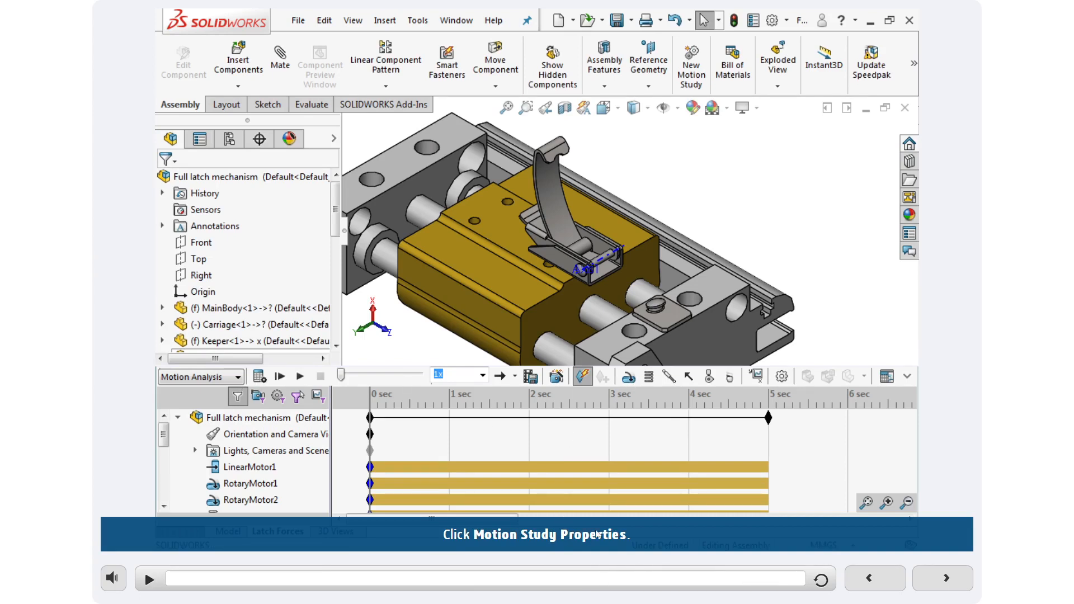
Set the 3D contact resolution to its lowest setting in the motion study properties, keep the remaining defaults and apply the changes
click(781, 377)
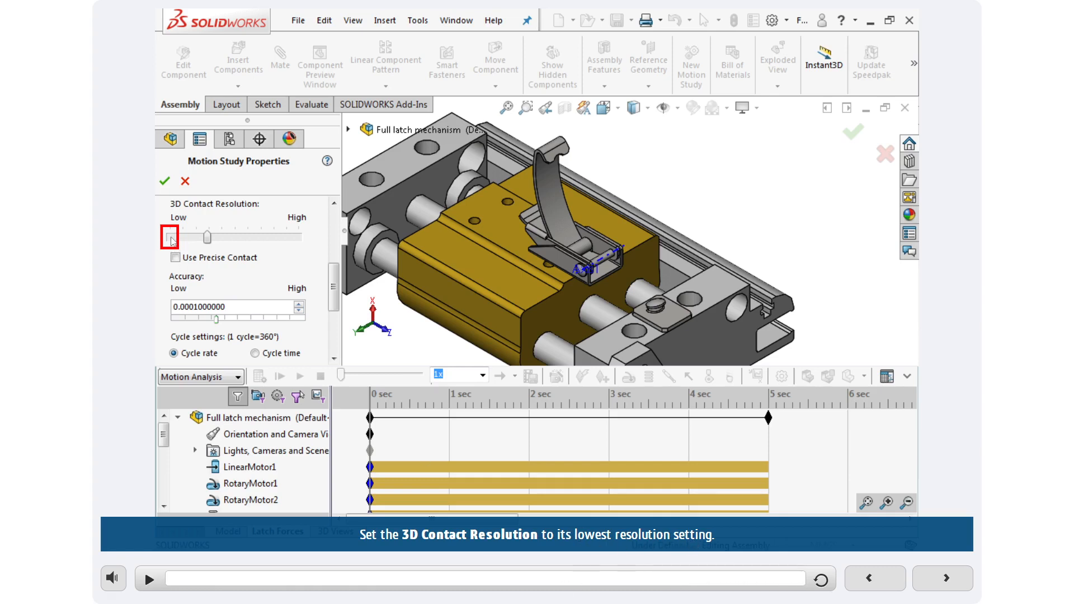
click(172, 240)
drag(212, 243, 170, 238)
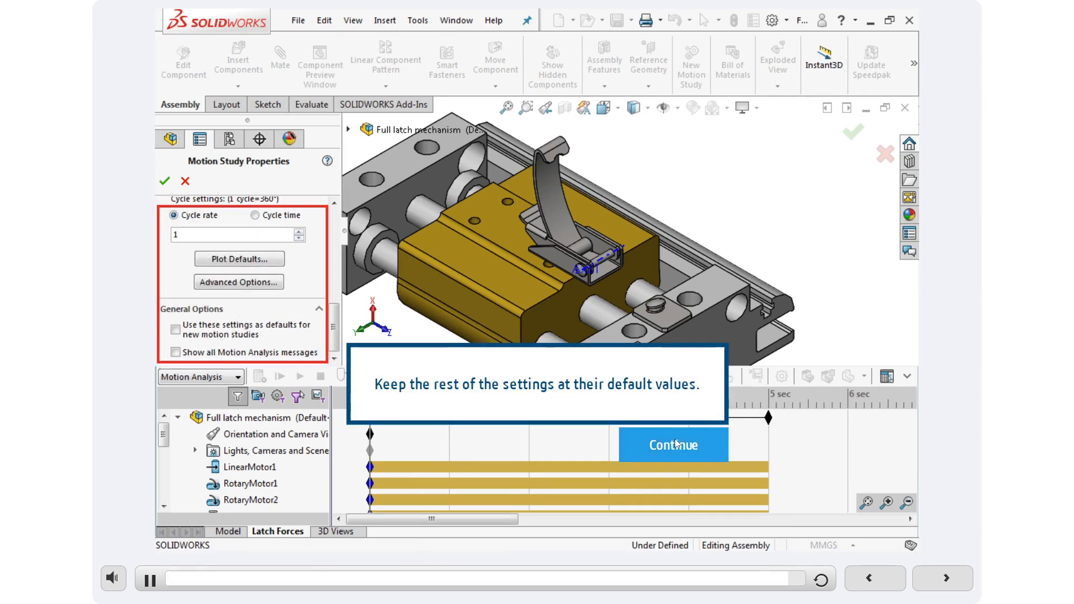
click(683, 436)
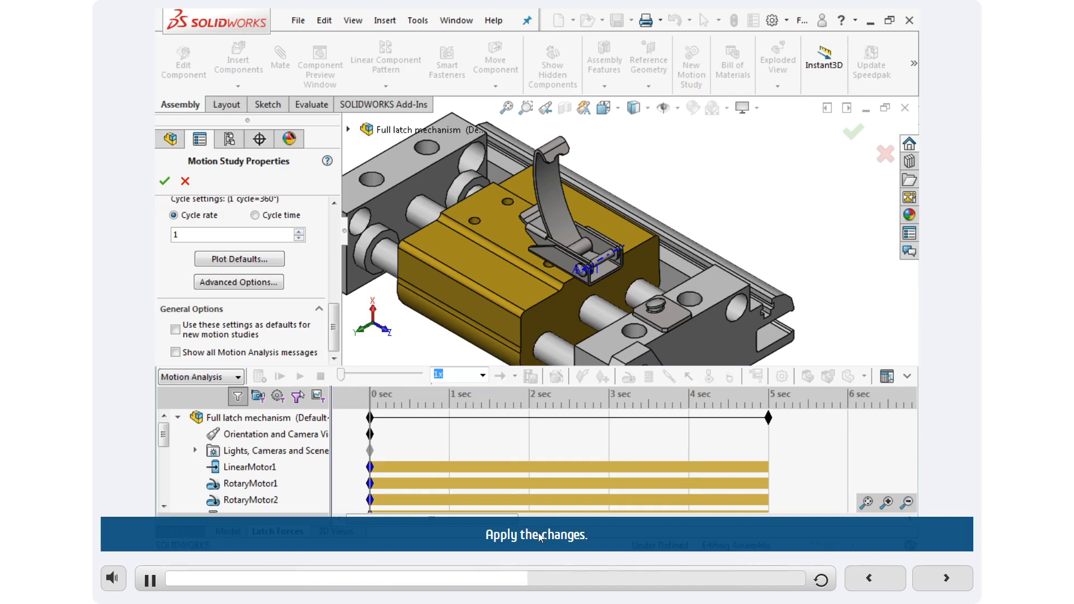
click(164, 181)
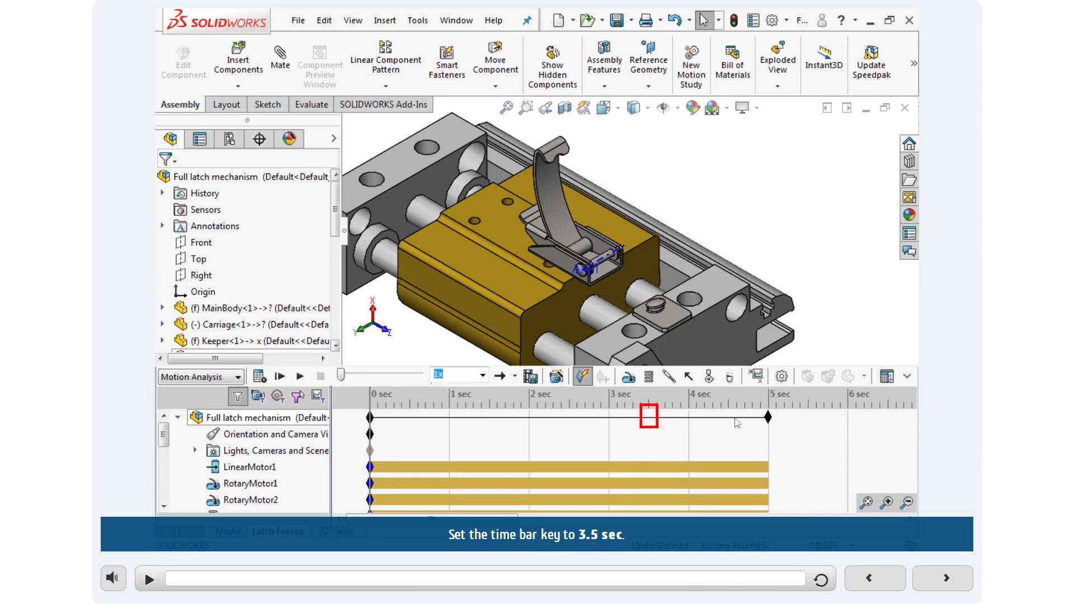
Shorten the Latch Forces study duration to 3.5 seconds and calculate the motion study
drag(769, 422, 651, 424)
click(483, 231)
click(650, 409)
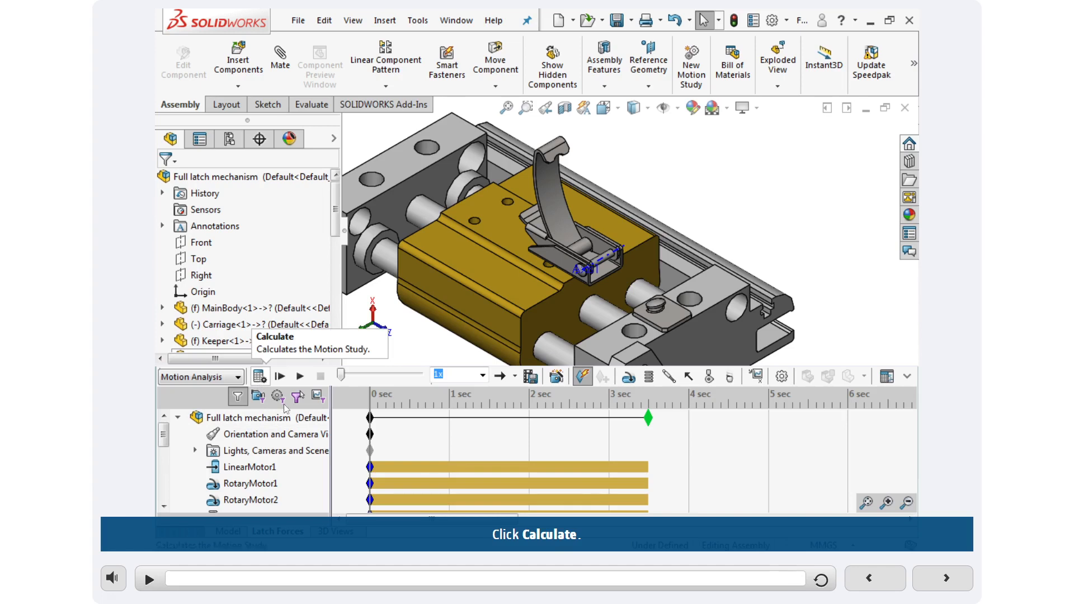
click(260, 376)
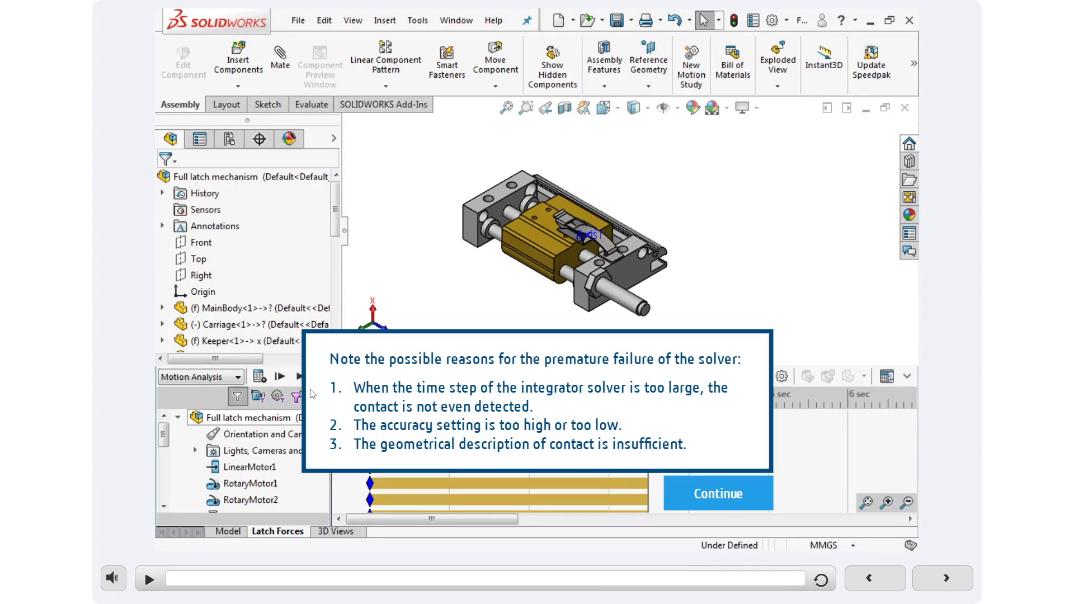
click(713, 496)
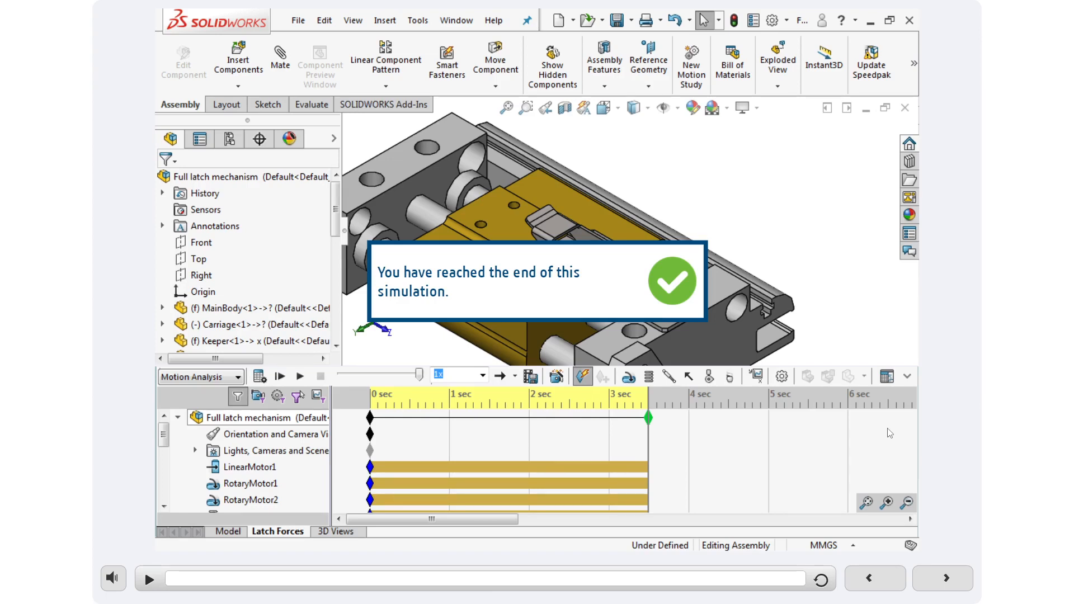
Review the lesson on tessellated and precise contact geometry, and start the demonstration on improving the accuracy of the tessellated data
click(925, 581)
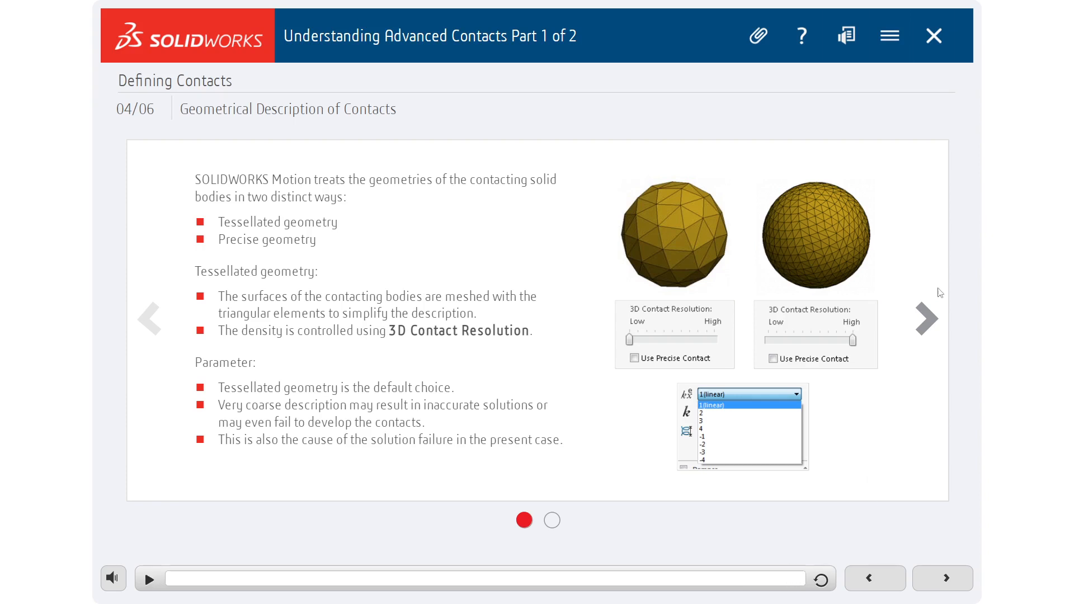
click(926, 320)
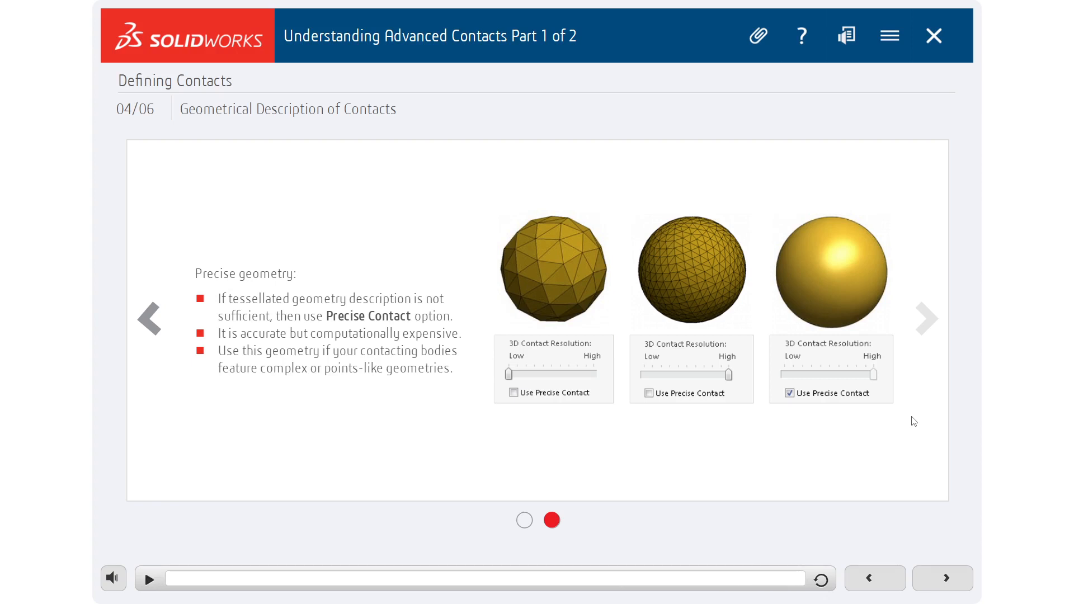
click(946, 580)
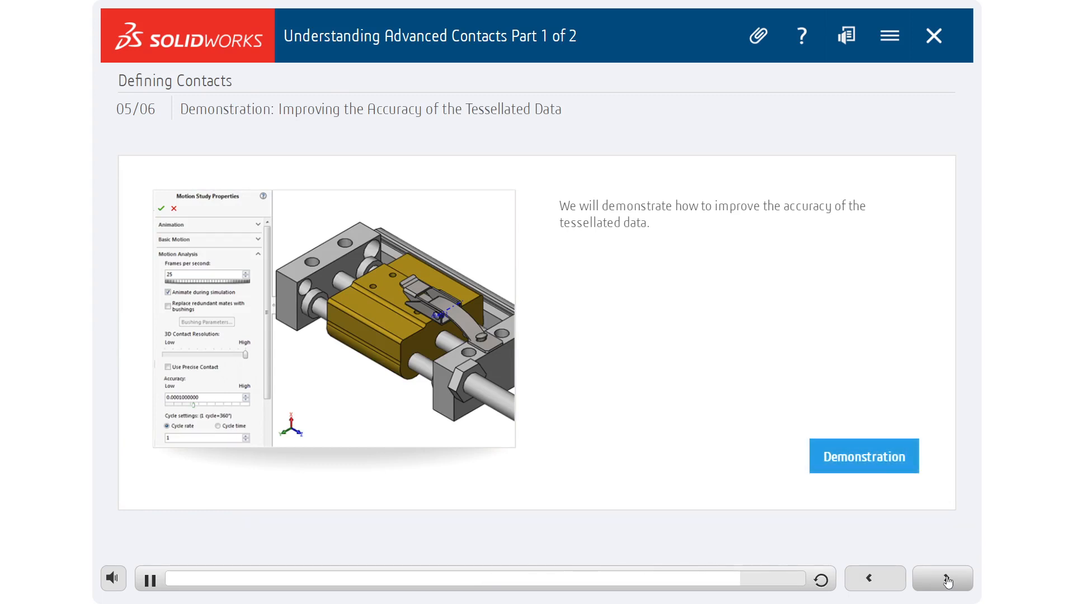
click(870, 467)
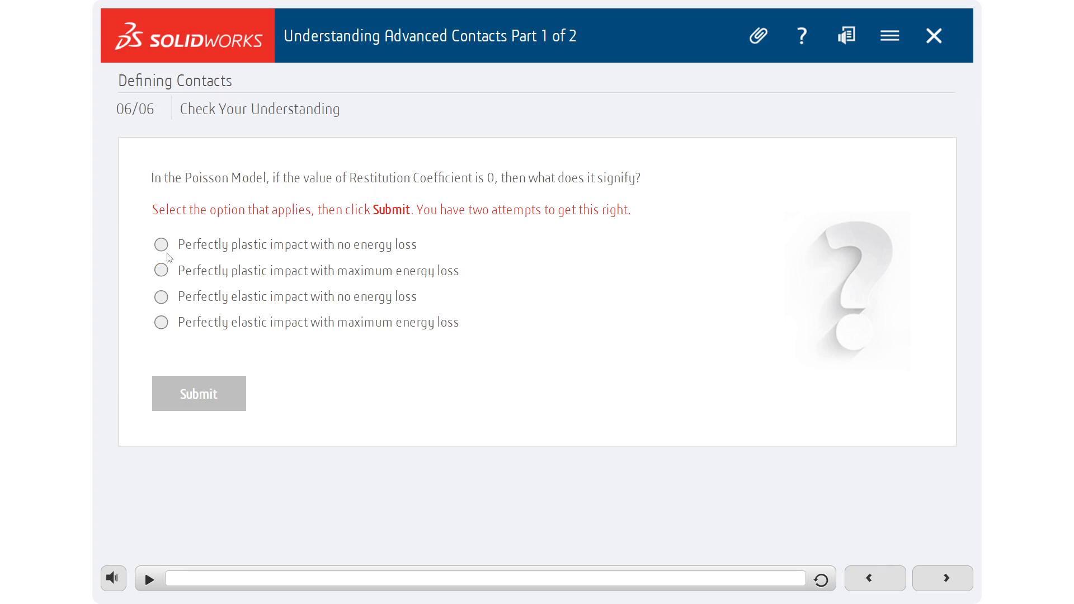
Try answering the restitution coefficient question with "Perfectly elastic impact with no energy loss"
click(227, 248)
click(396, 280)
click(384, 303)
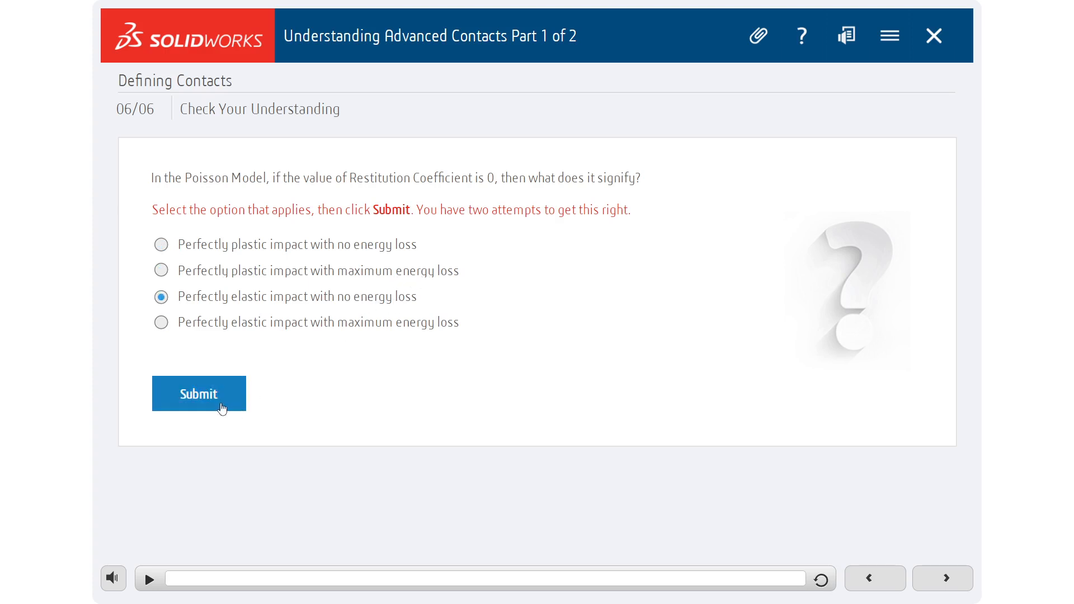
click(222, 407)
click(674, 343)
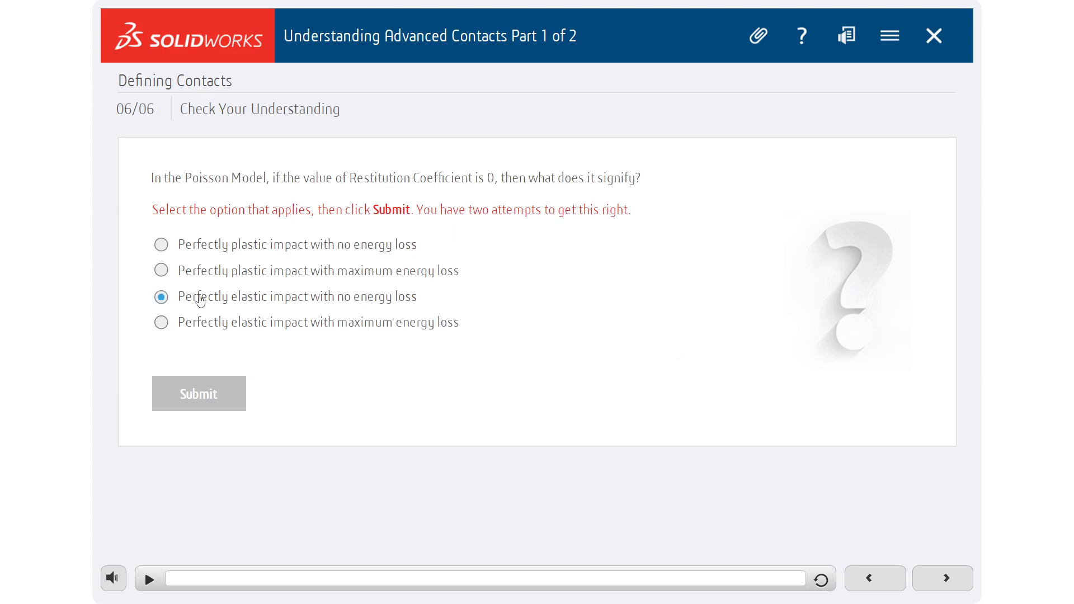
Submit "Perfectly plastic impact with maximum energy loss" as the answer to the restitution coefficient question and close the feedback
click(218, 281)
click(445, 280)
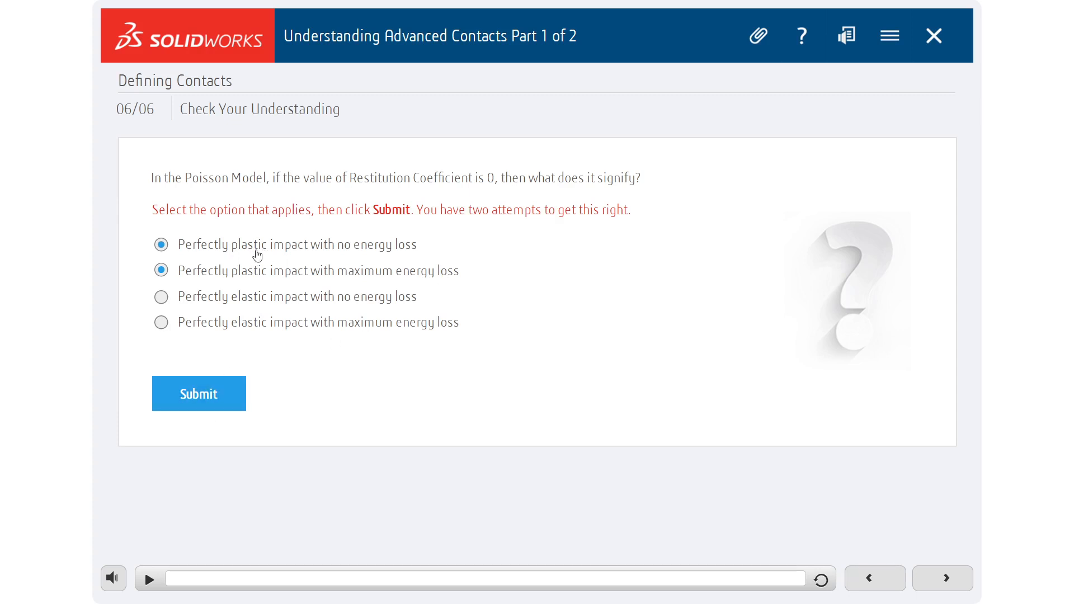
click(199, 391)
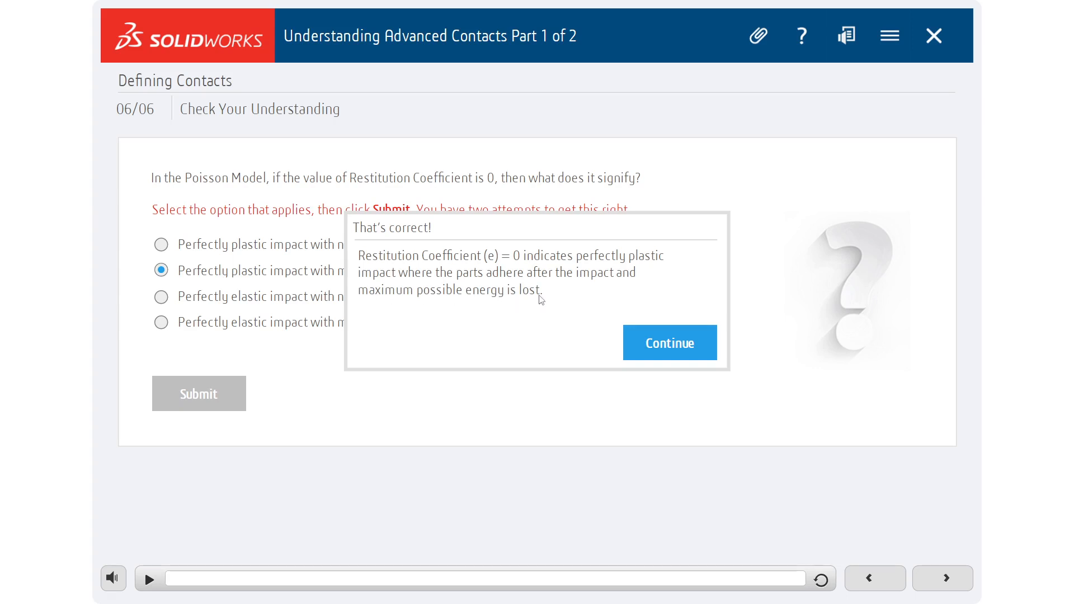
click(675, 338)
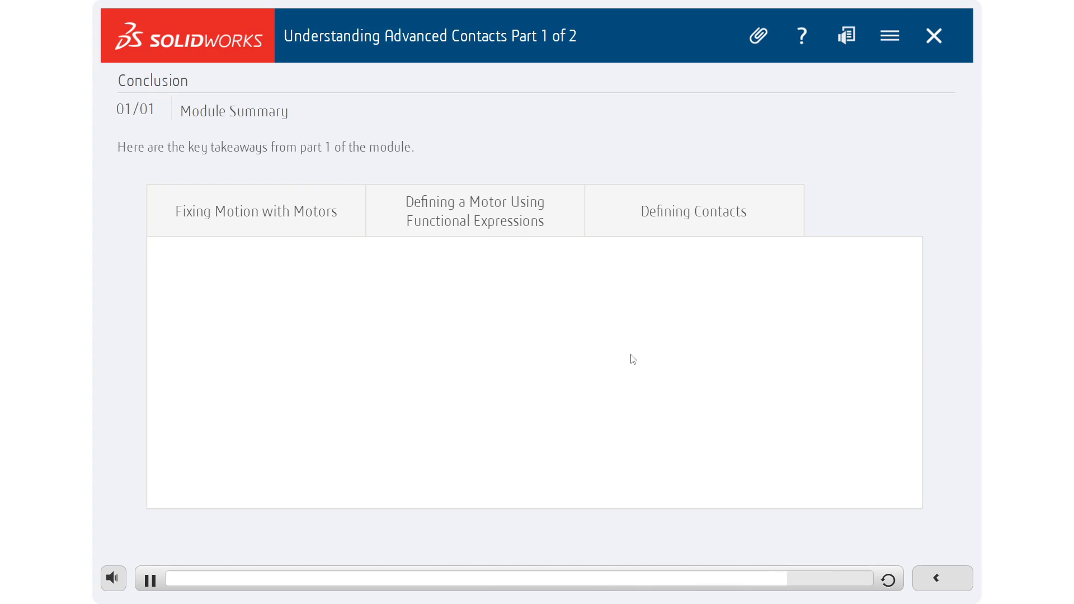
Review the module summary takeaways on fixing motion with motors and on defining a motor using functional expressions
click(342, 233)
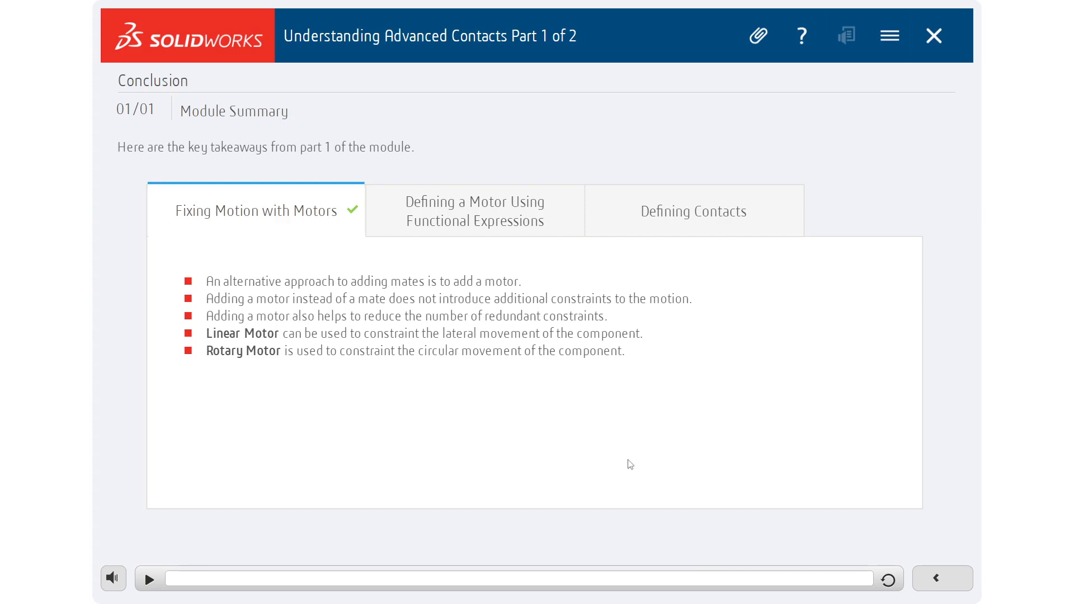
click(579, 237)
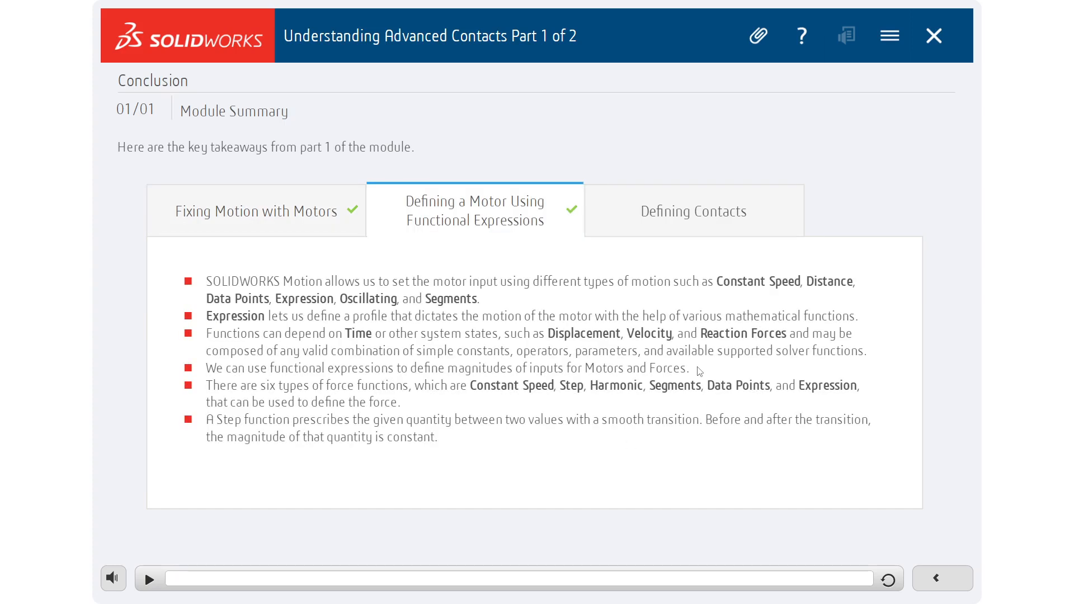